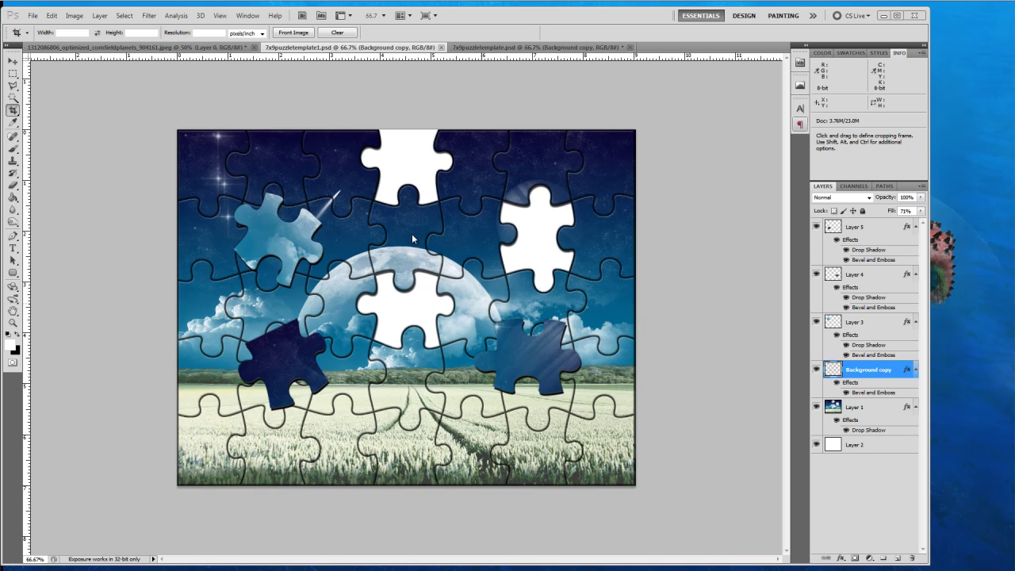
- Drag the cornfield landscape photo into 7x9puzzletemplate.psd and draw a crop box around the whole image
left_click(521, 49)
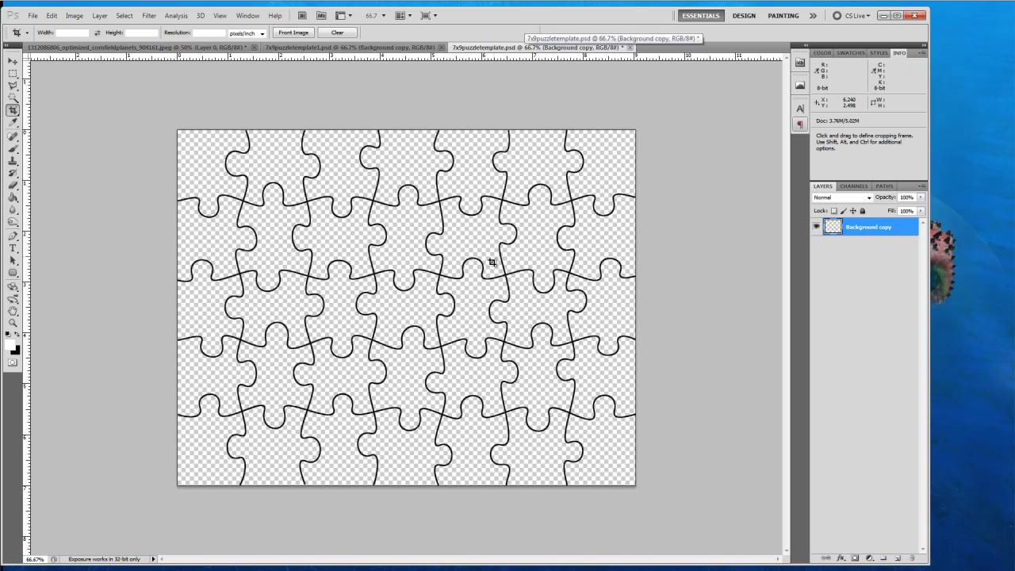
left_click(152, 49)
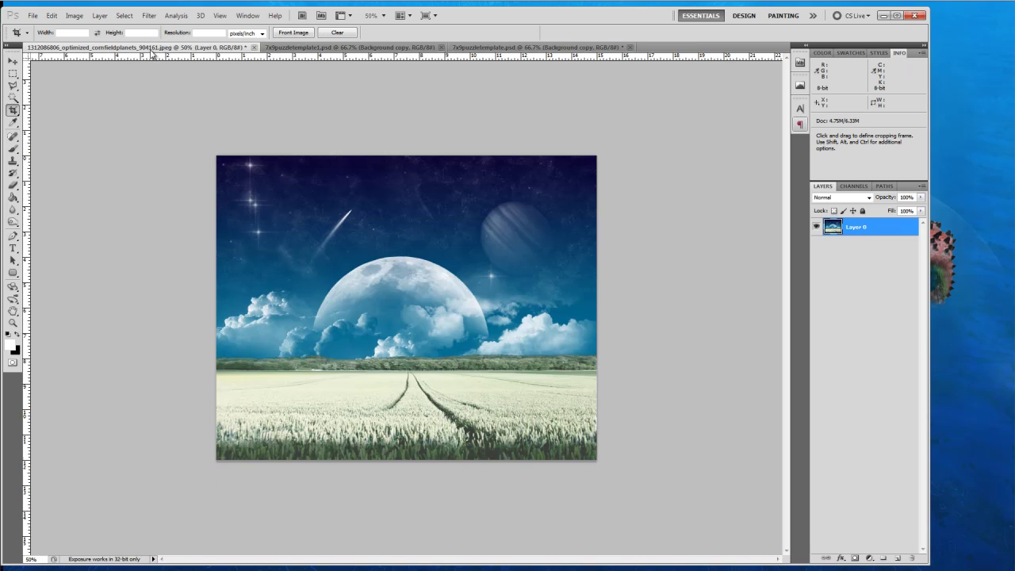
left_click(12, 60)
left_click_drag(367, 341, 409, 363)
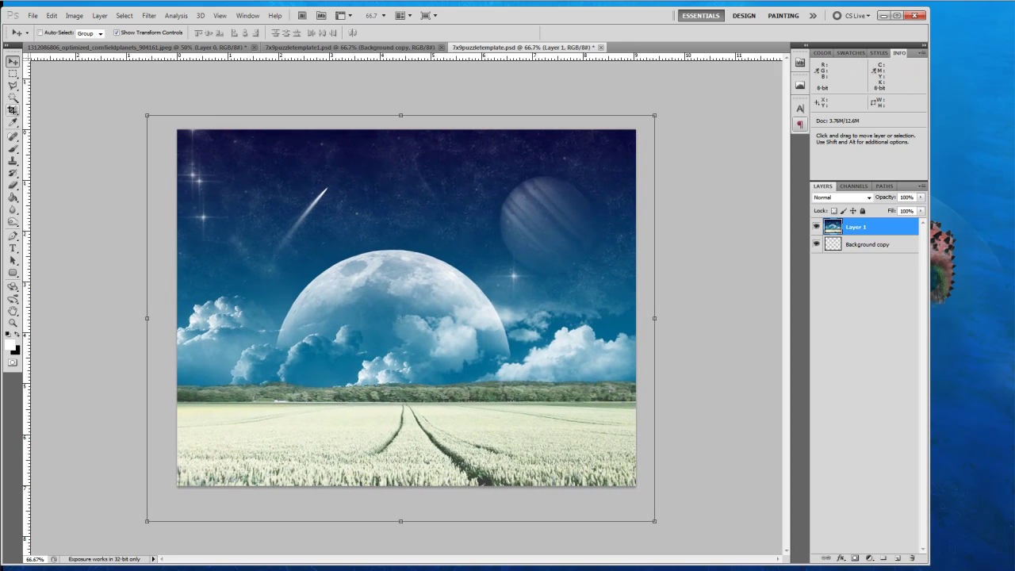
left_click(13, 109)
left_click_drag(177, 130, 684, 512)
- Commit the crop, move the photo layer below Background copy, and rename Background copy 'puzzle template'
key("Return")
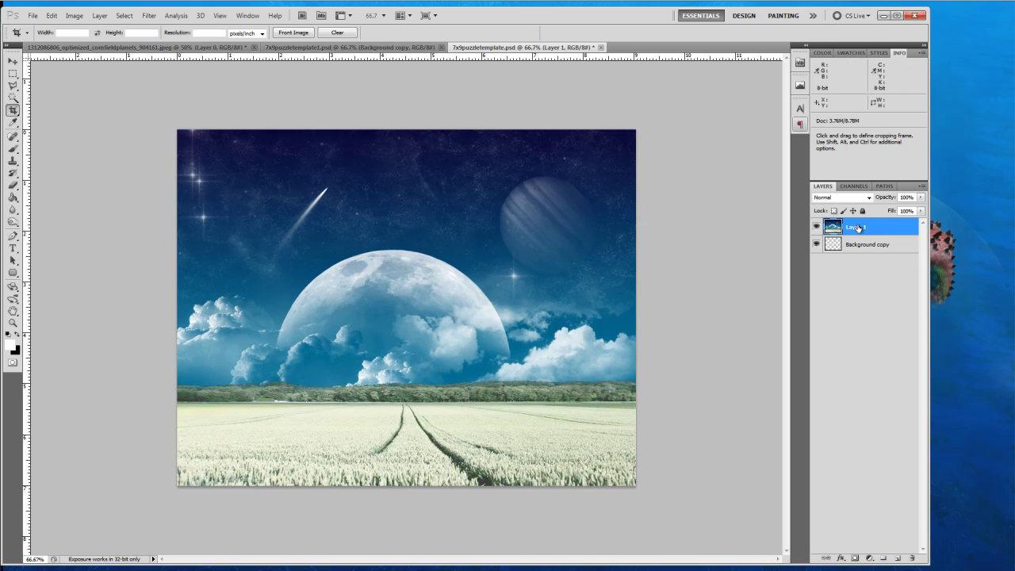
left_click_drag(857, 228, 855, 264)
double_click(860, 227)
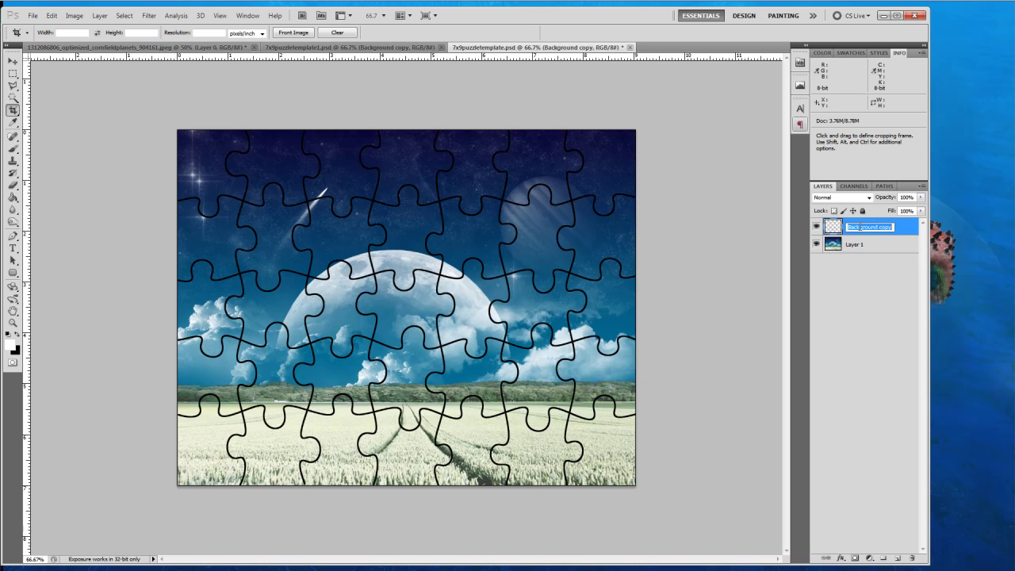
type("tem")
type("puzz")
type("le temp")
key("Return")
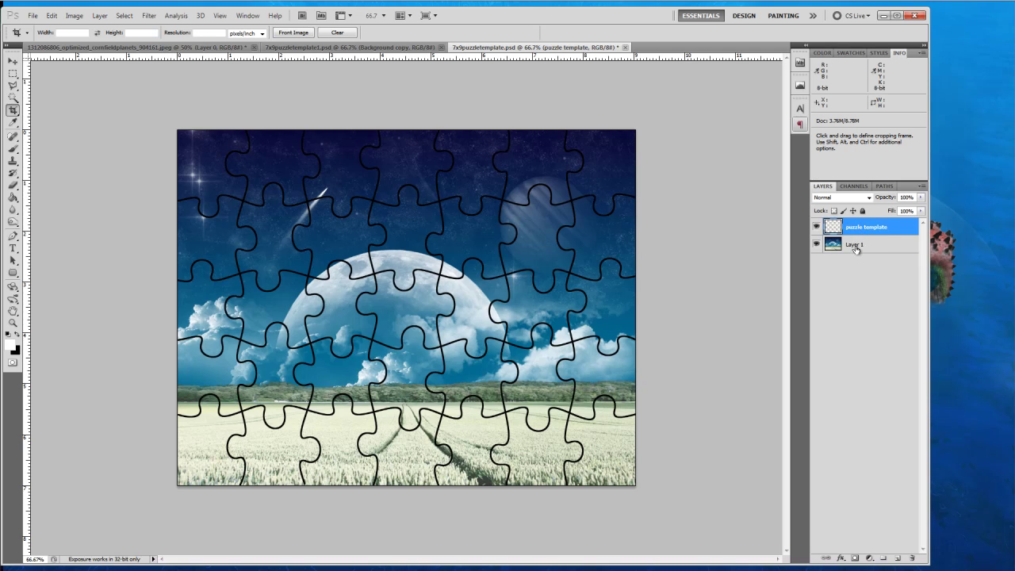
- Rename the photo layer (Layer 1) to 'bg image'
double_click(855, 246)
type("bg image")
key("Return")
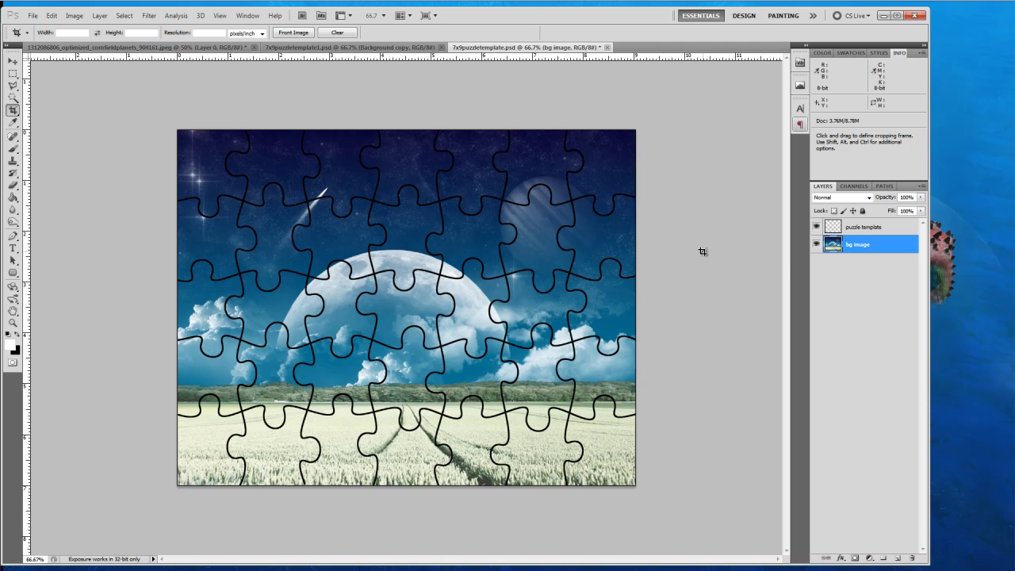
left_click(13, 61)
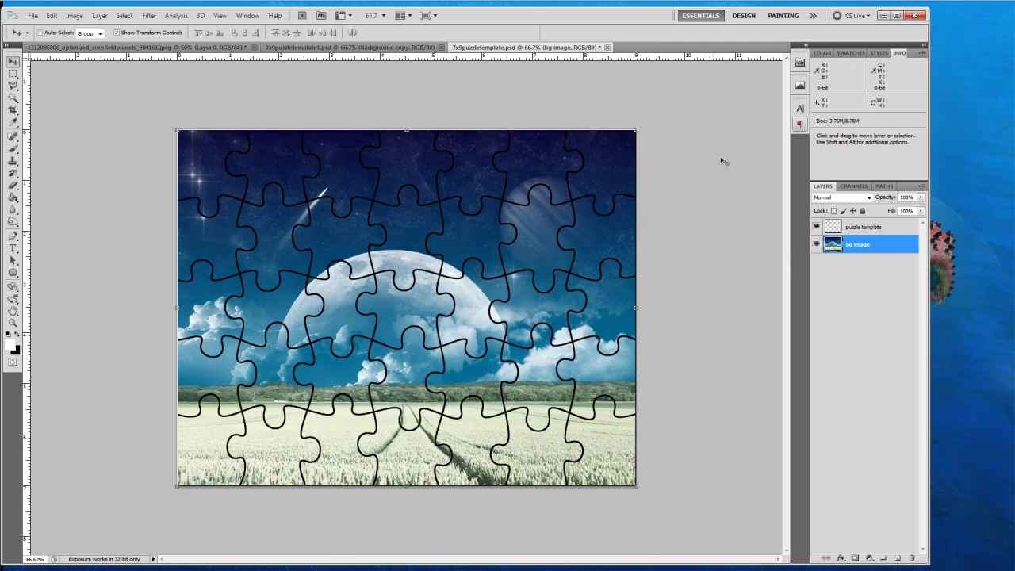
- Open the puzzle template layer's Layer Style and enable Bevel and Emboss
double_click(894, 225)
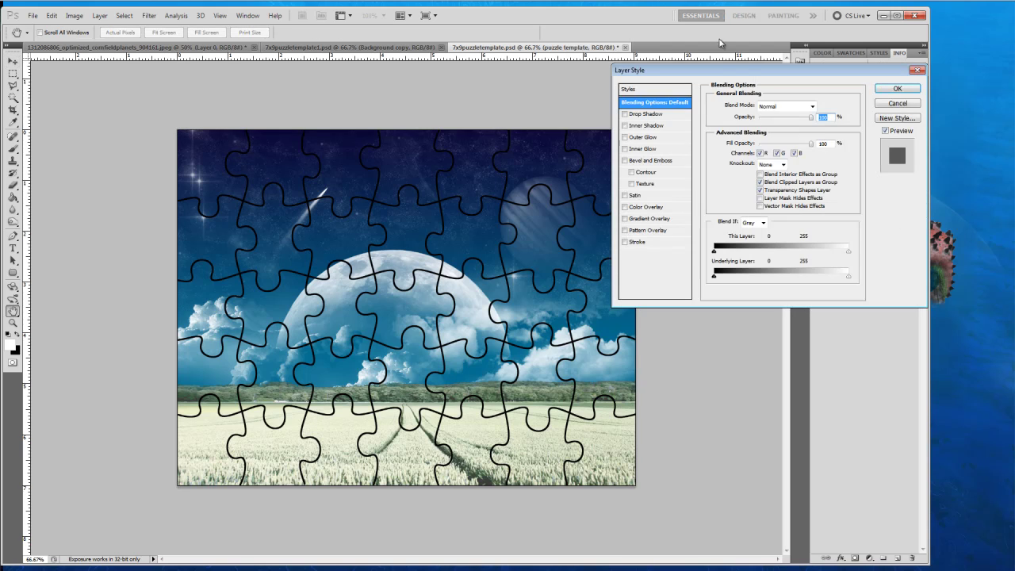
left_click_drag(738, 72, 600, 99)
left_click(515, 191)
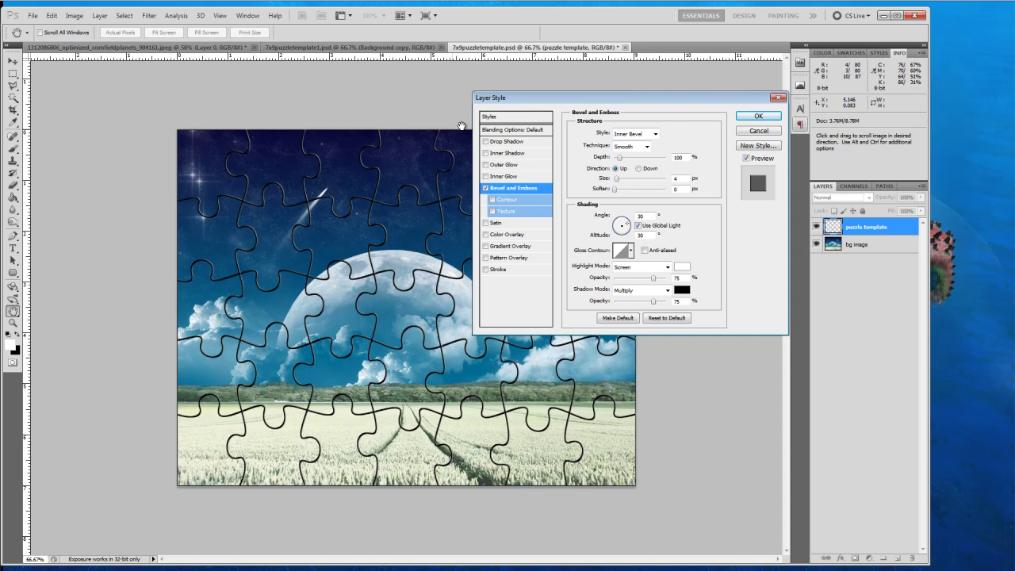
left_click_drag(662, 106, 665, 93)
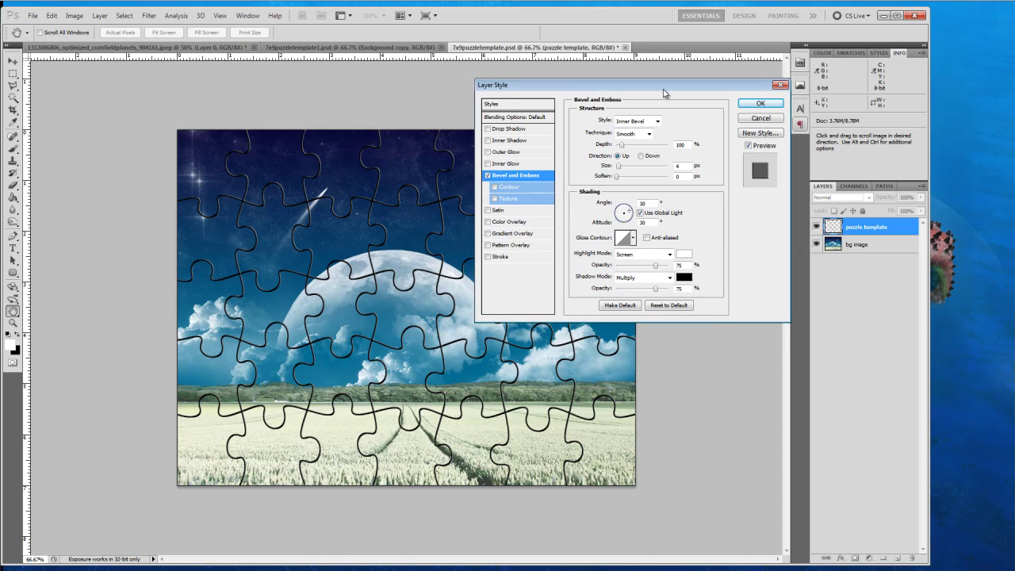
- Set the bevel to Direction Up, size 4, angle 30, altitude 42, with lower highlight opacity, and apply
left_click(641, 156)
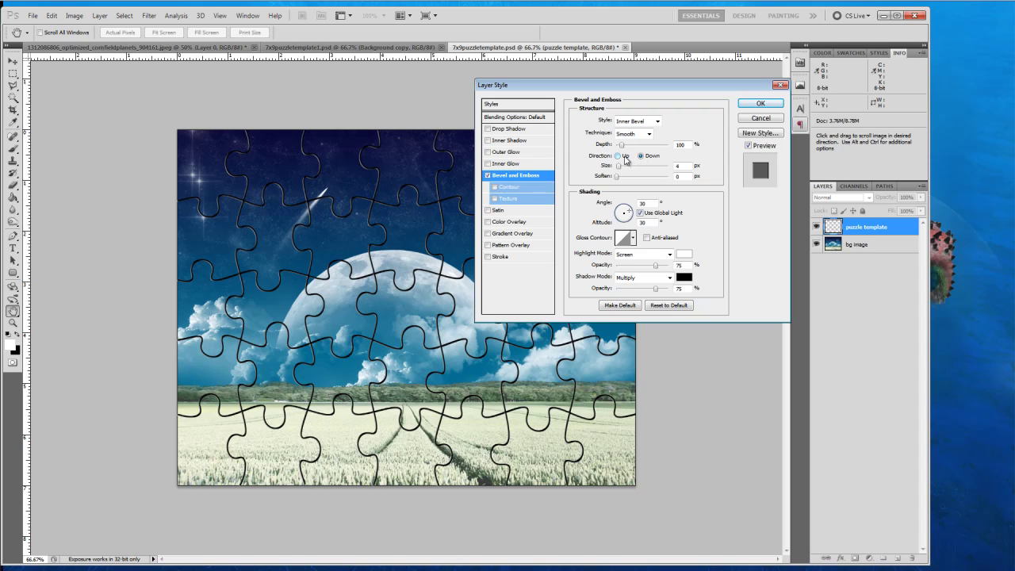
left_click(622, 156)
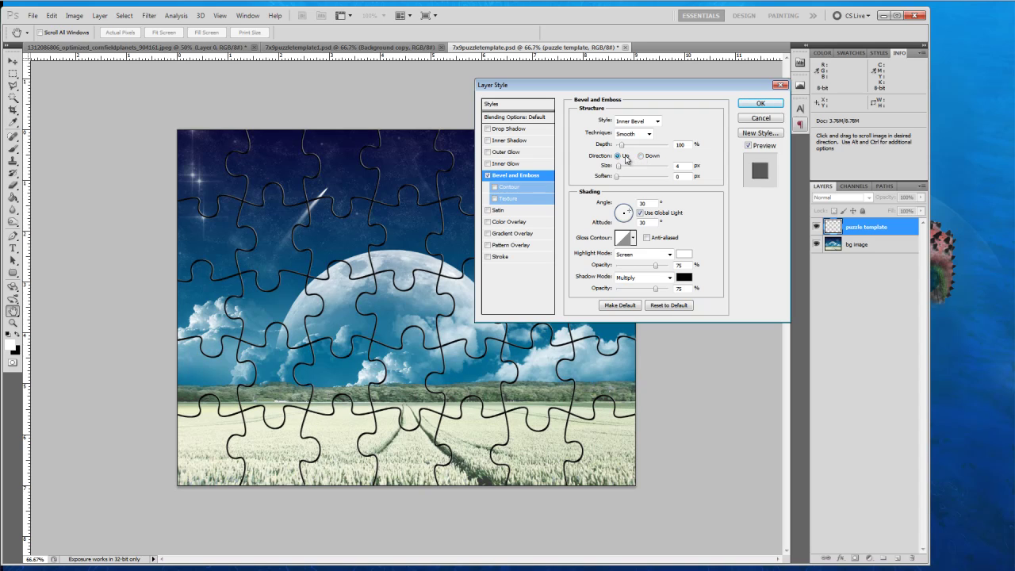
left_click_drag(620, 169, 627, 168)
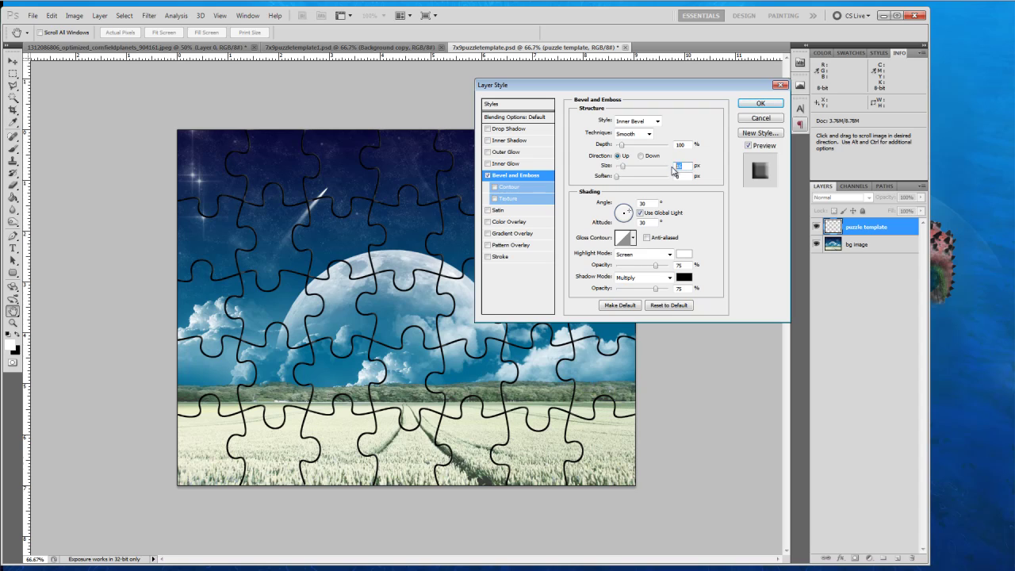
type("4")
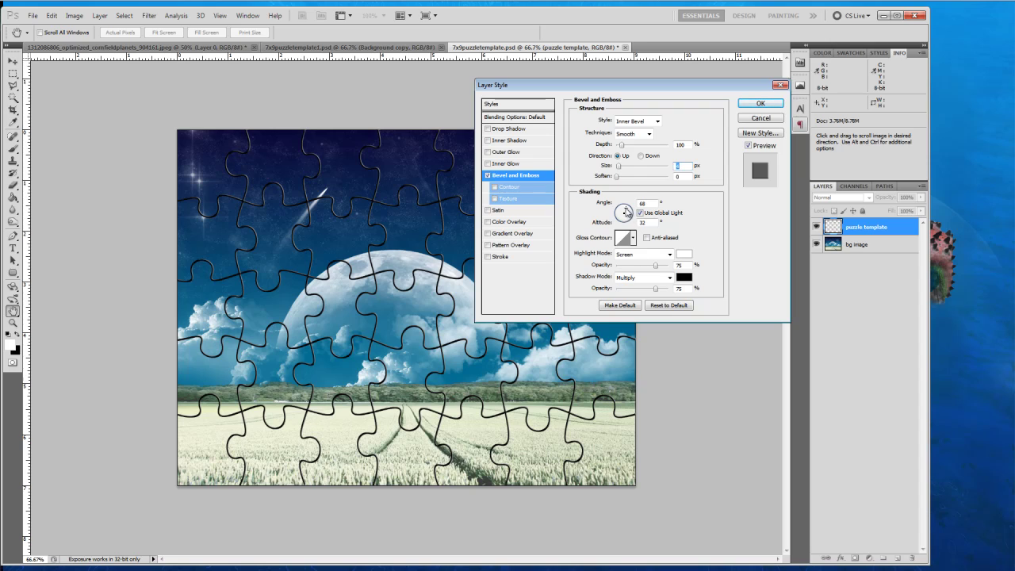
left_click(623, 211)
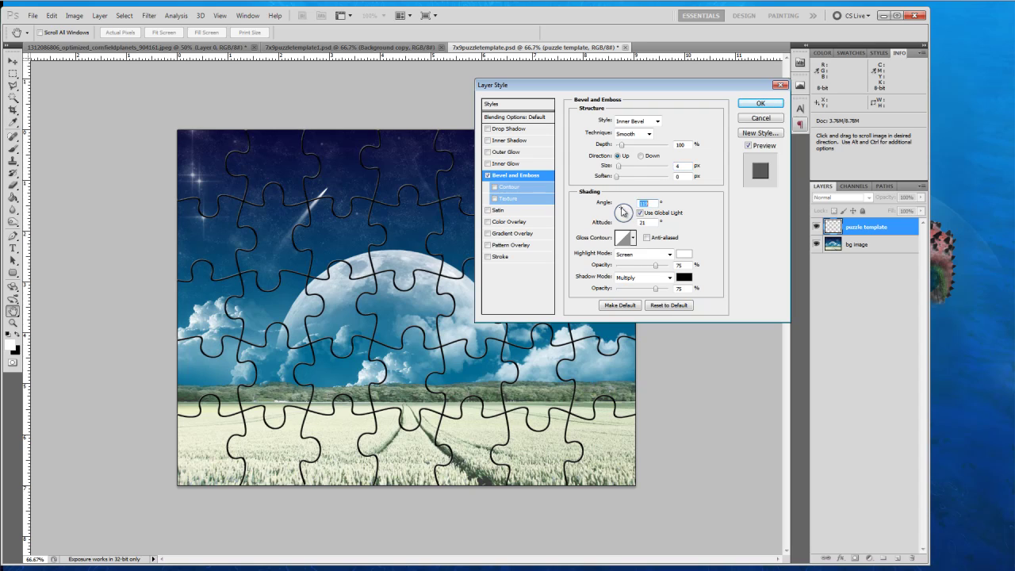
left_click(619, 212)
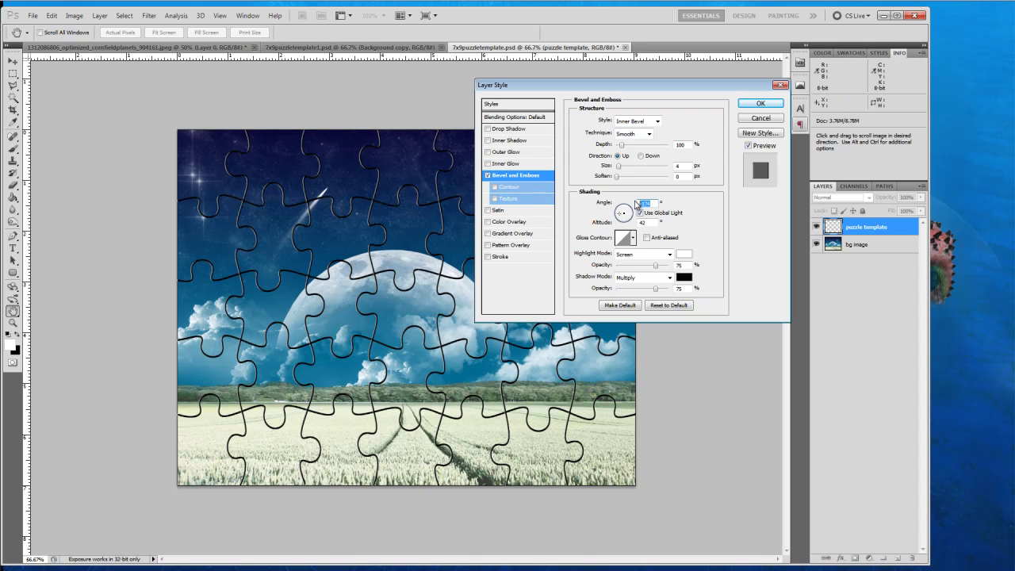
type("30")
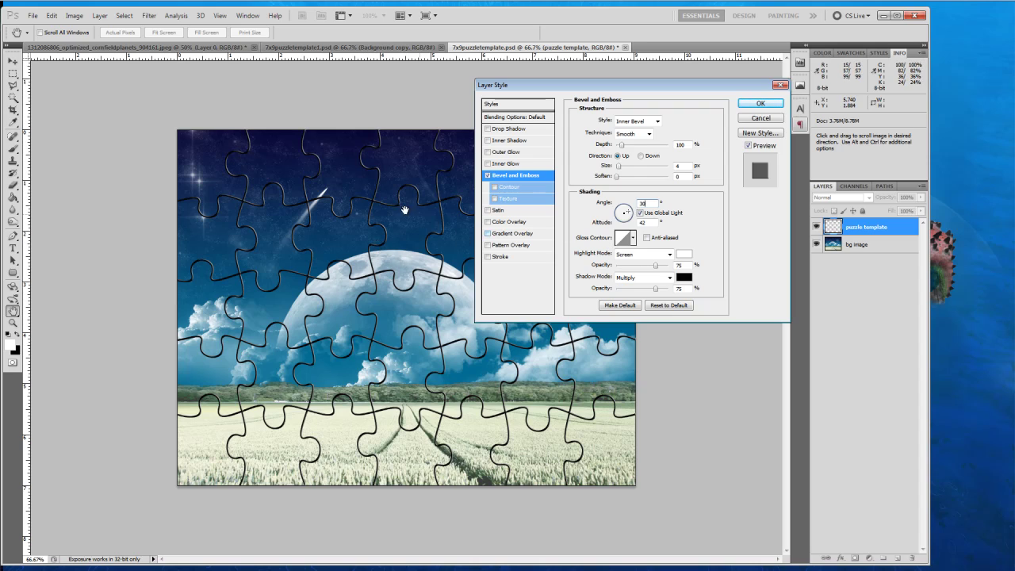
left_click_drag(656, 266, 645, 269)
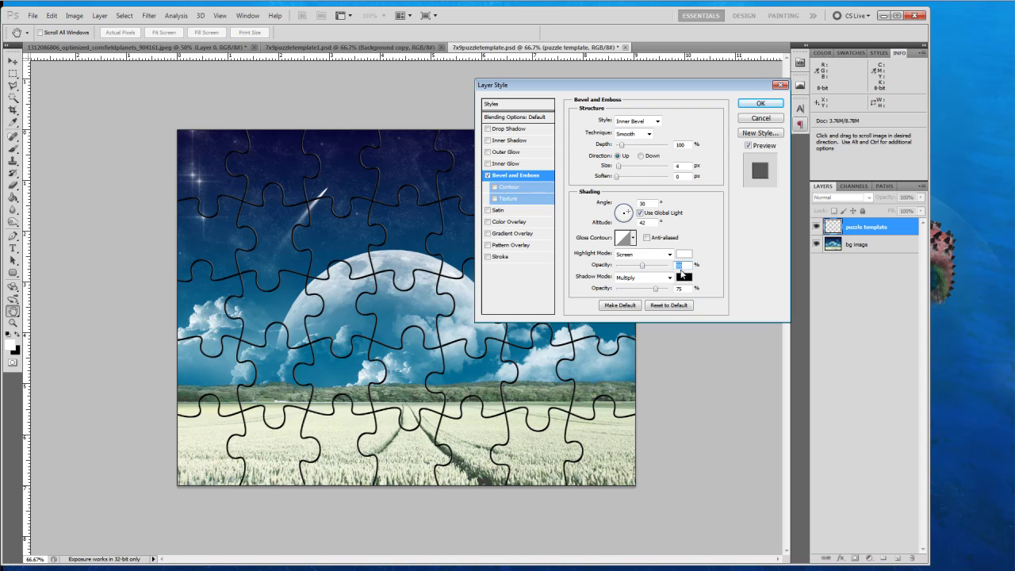
left_click(759, 104)
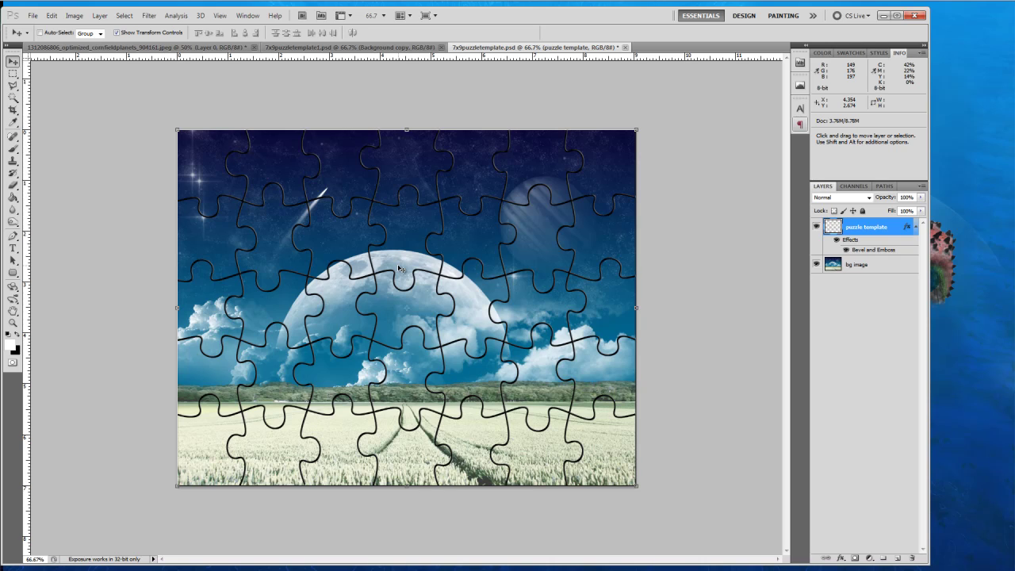
- Magic Wand-select a puzzle piece near the right horizon, cut it from bg image, and paste it as Layer 1
left_click(13, 99)
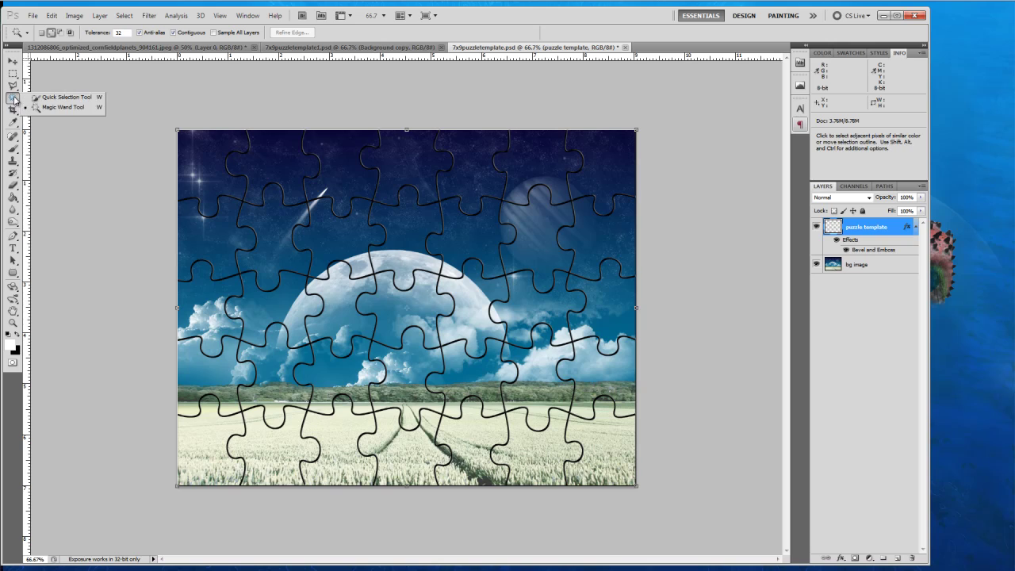
left_click(62, 106)
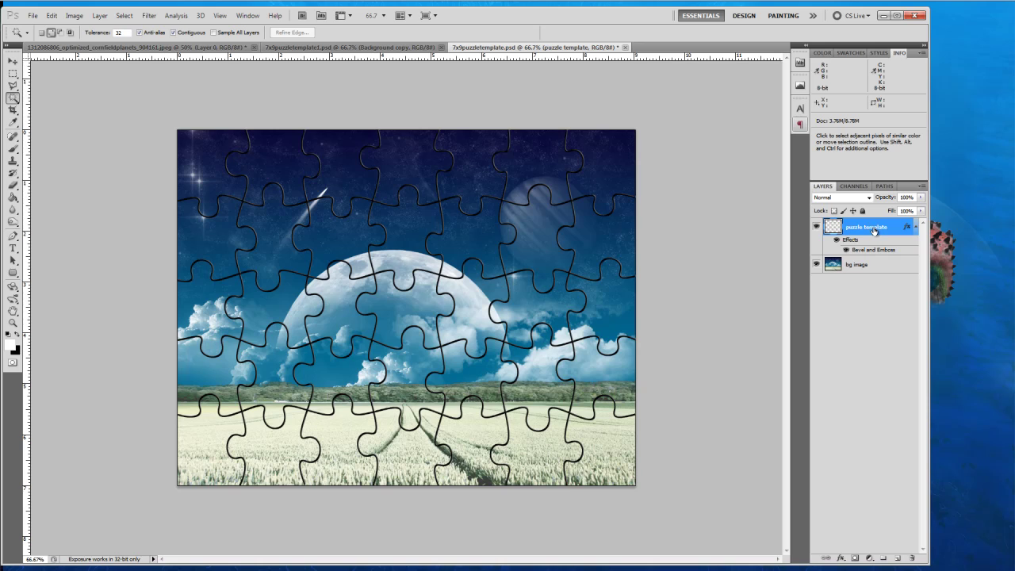
left_click(539, 378)
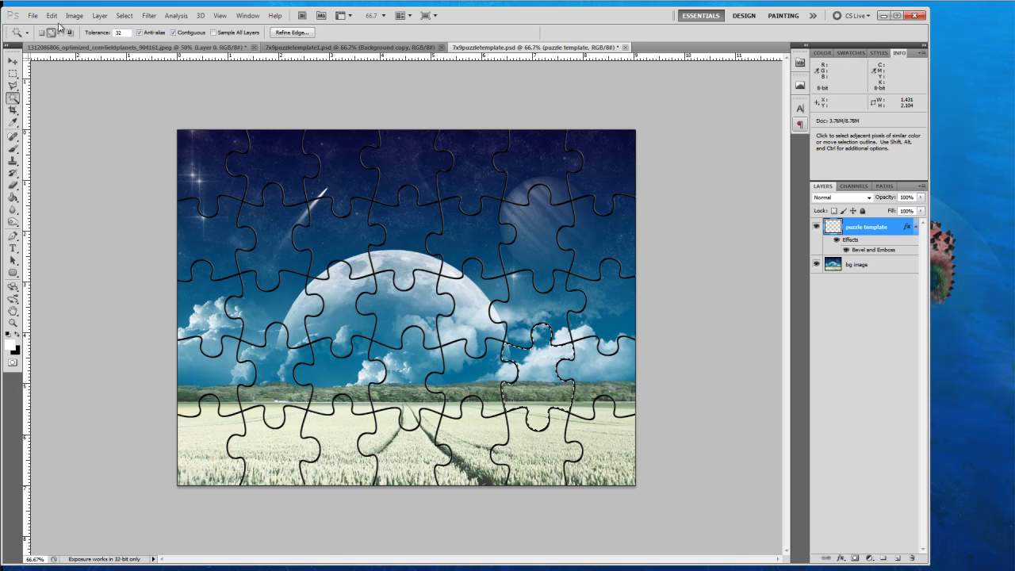
left_click(853, 266)
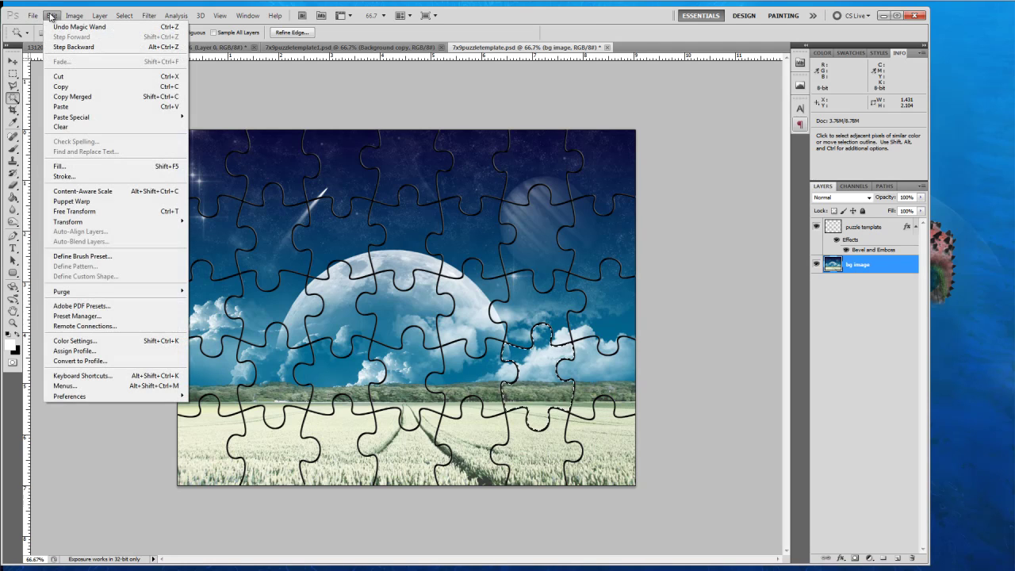
left_click(90, 75)
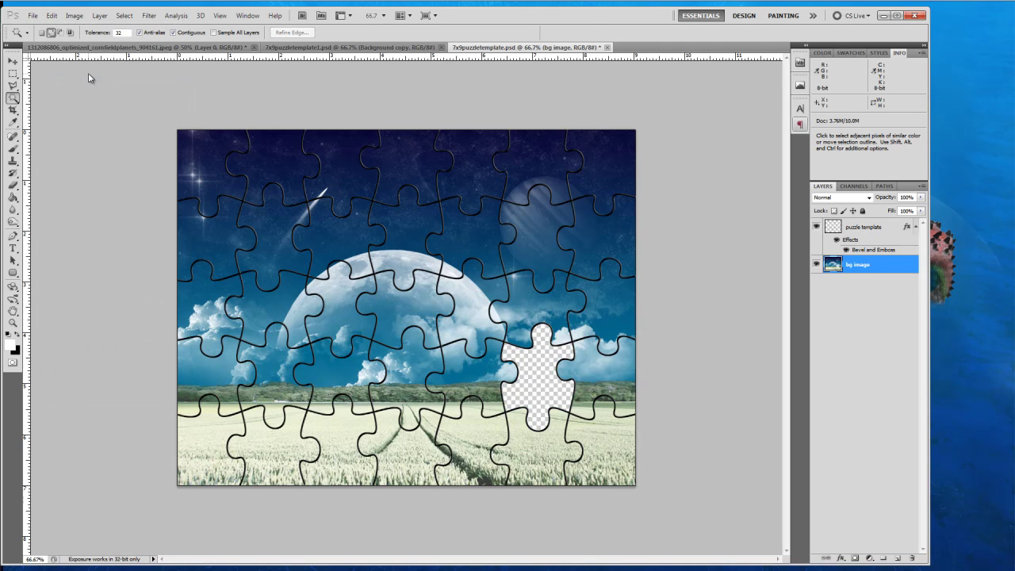
left_click(52, 16)
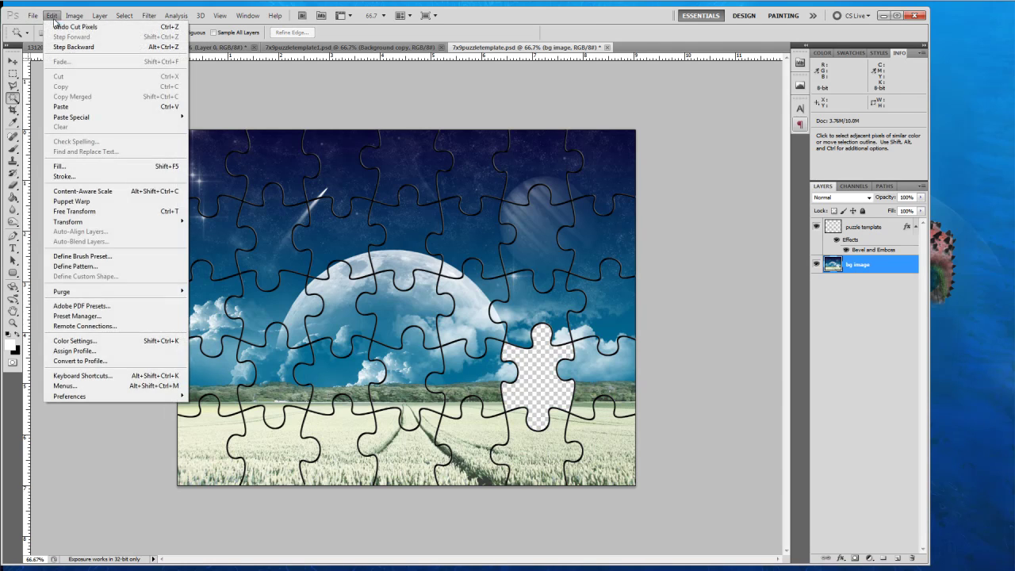
left_click(104, 108)
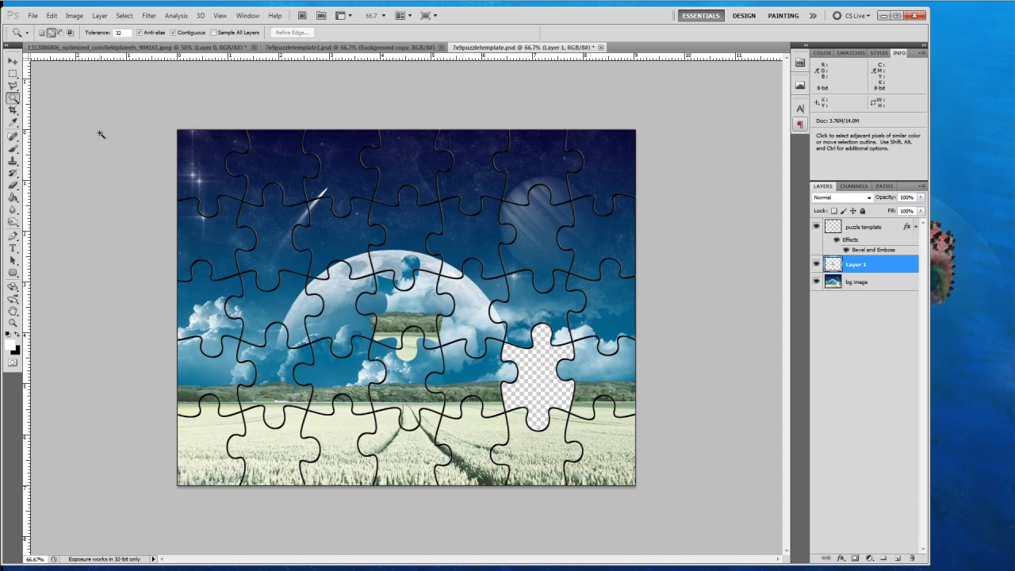
- Raise the pasted piece's layer above puzzle template and move the piece up over the moon
left_click(12, 61)
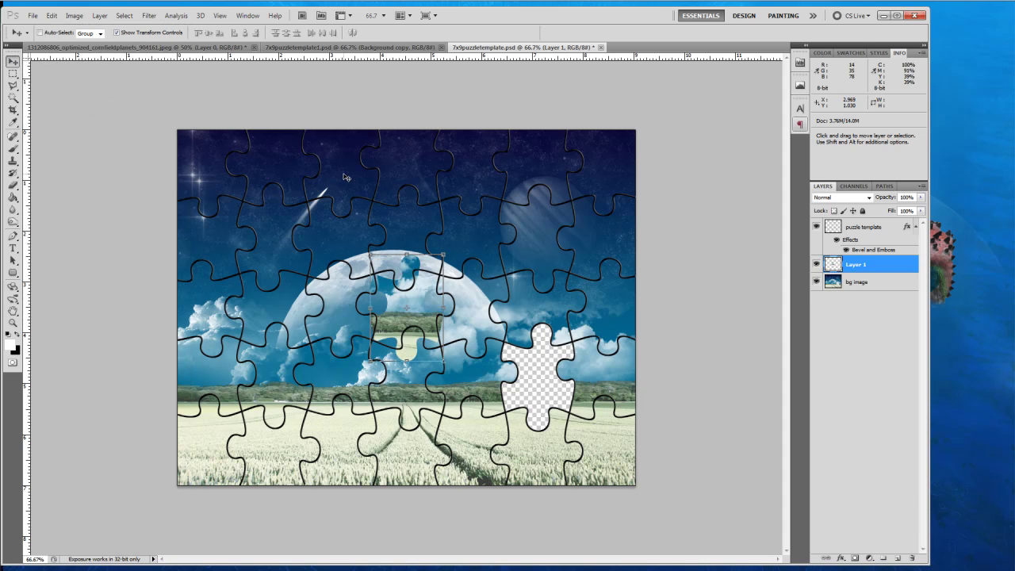
mouse_move(409, 305)
left_mouse_down()
mouse_move(444, 252)
mouse_move(412, 306)
mouse_move(352, 328)
mouse_move(412, 296)
left_mouse_up()
left_click_drag(861, 270, 862, 221)
left_click_drag(423, 296, 390, 253)
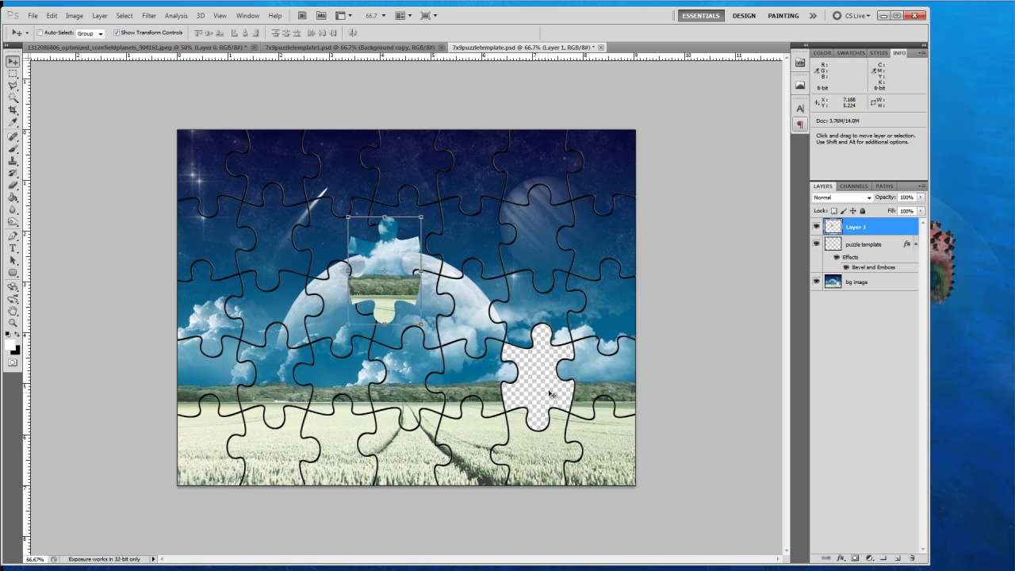
left_click(858, 287)
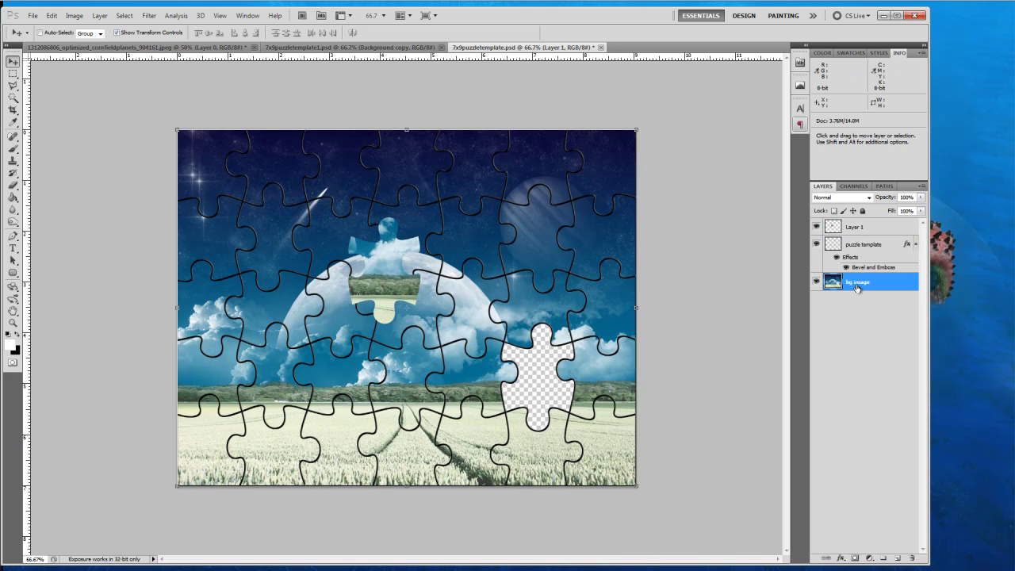
- Add a new layer, fill it white with the Paint Bucket, and drag it below bg image
left_click(896, 558)
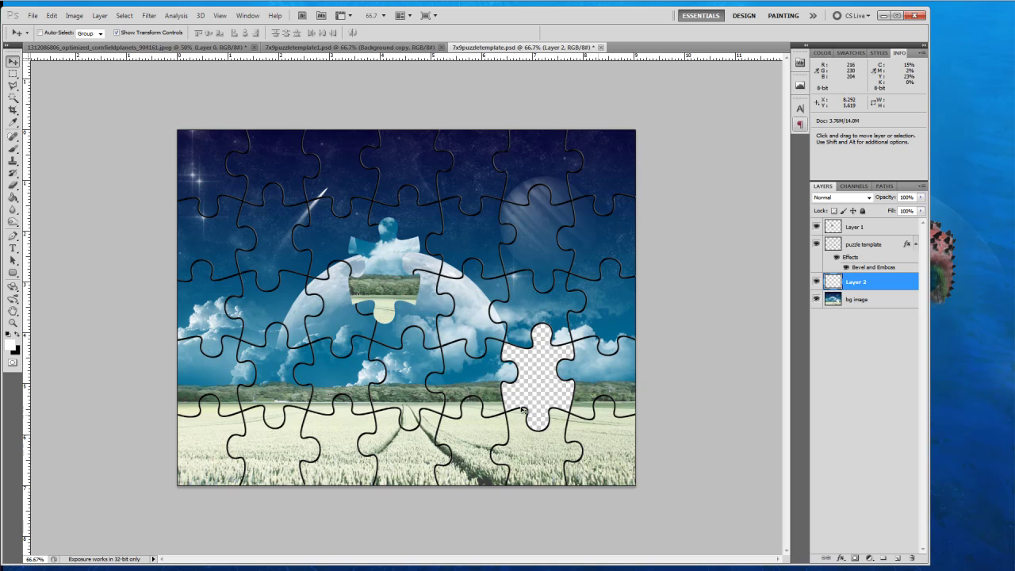
left_click(14, 335)
left_click(13, 197)
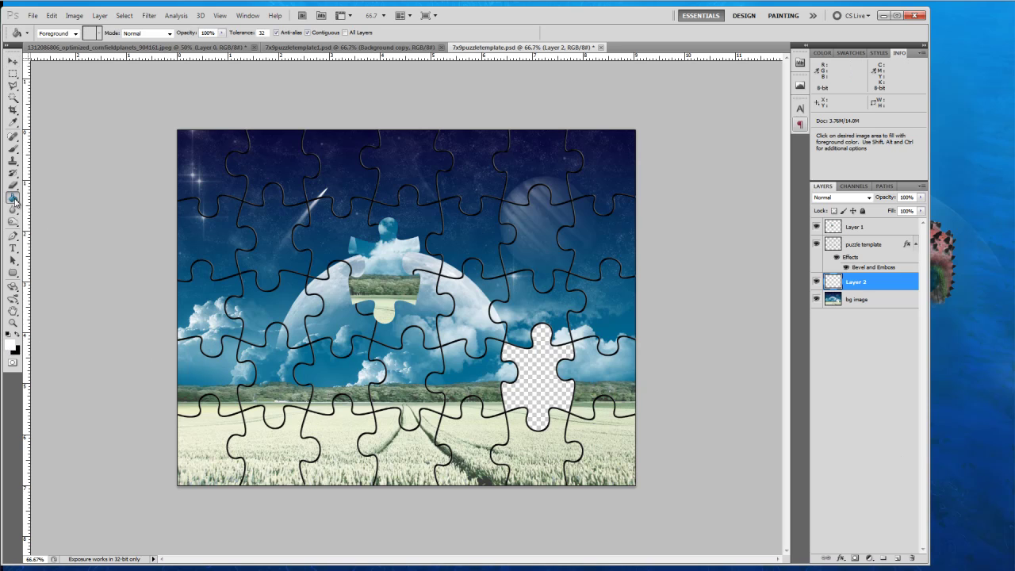
left_click(442, 229)
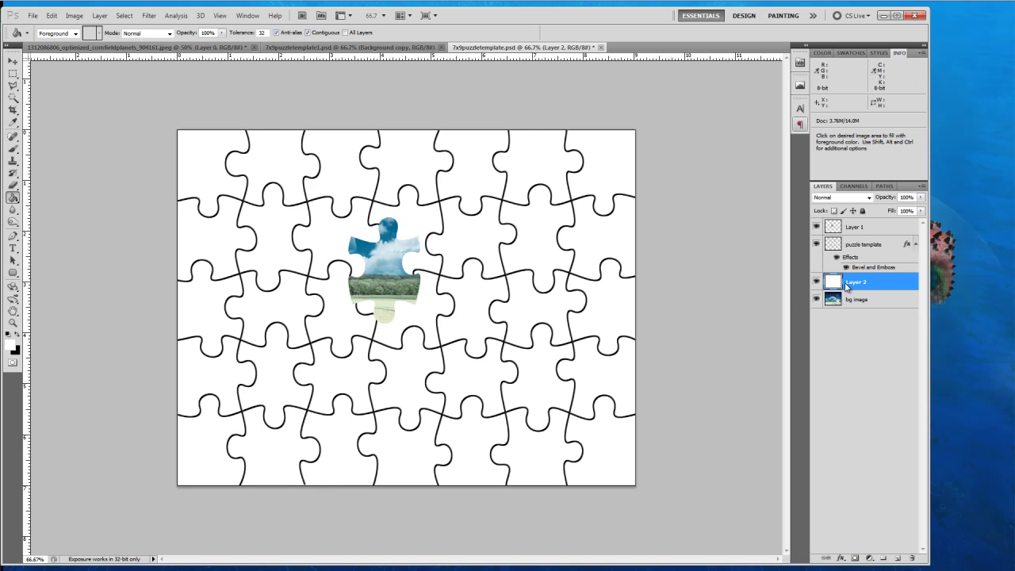
left_click_drag(866, 284, 875, 333)
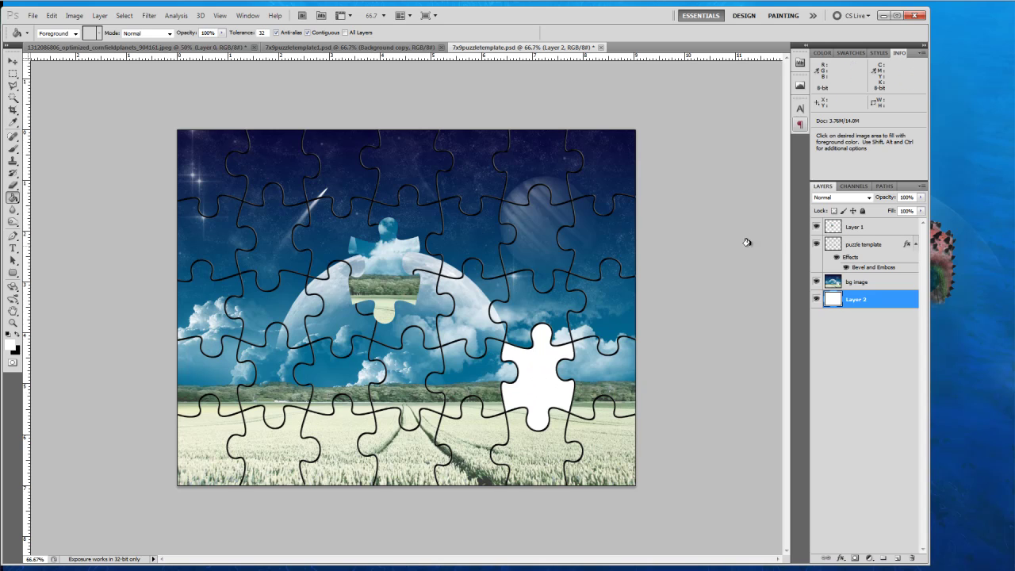
- Rename Layer 1 to 'piece 1'
left_click(889, 229)
double_click(855, 226)
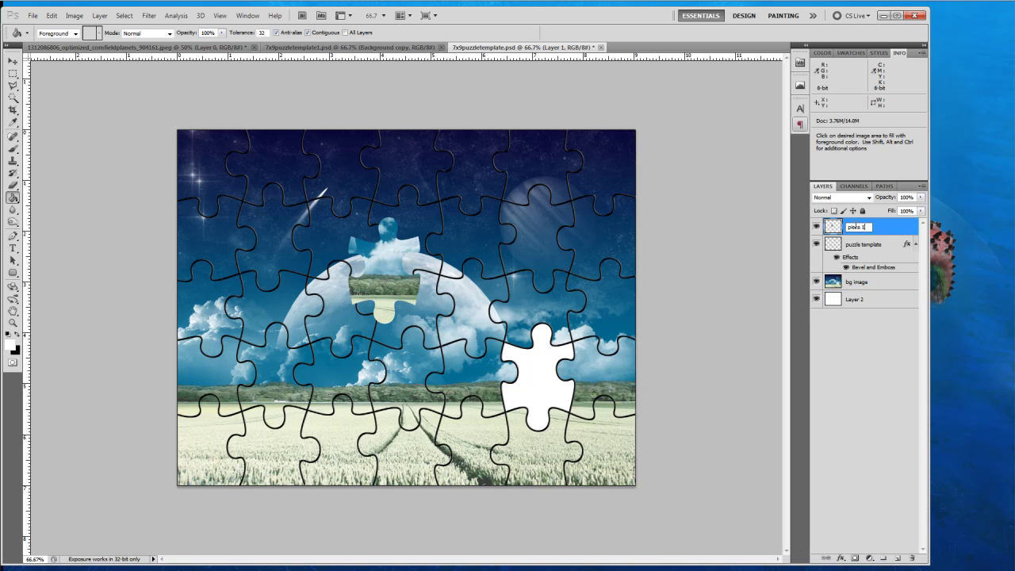
key("Return")
- Copy the puzzle template's layer style and paste it onto piece 1
left_click(899, 249)
right_click(905, 248)
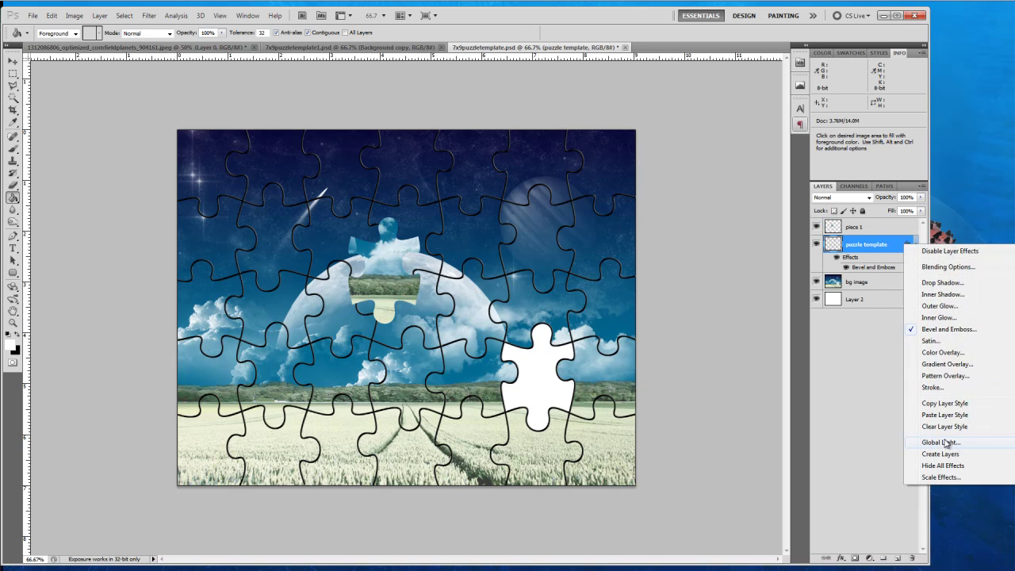
left_click(935, 406)
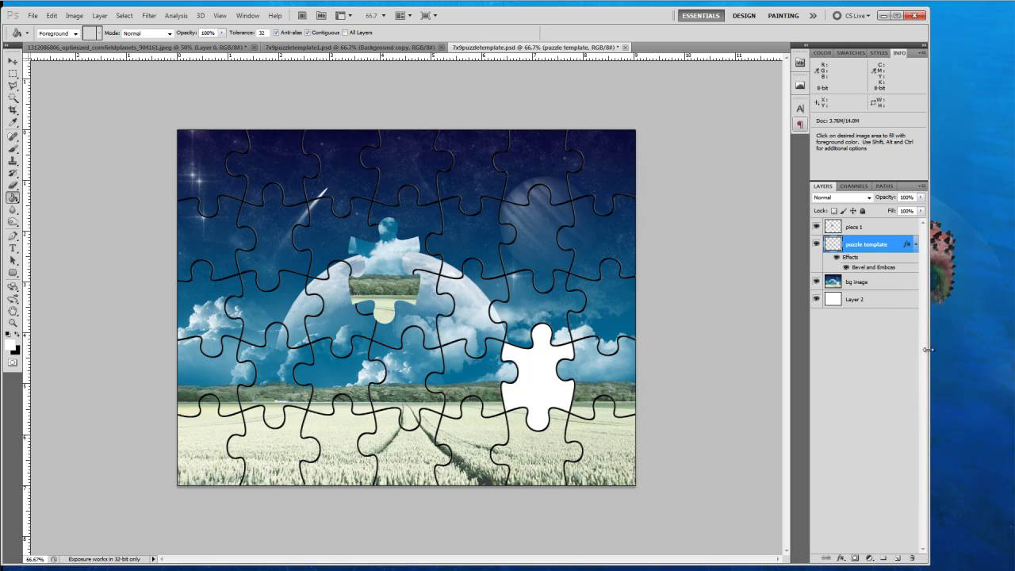
right_click(889, 230)
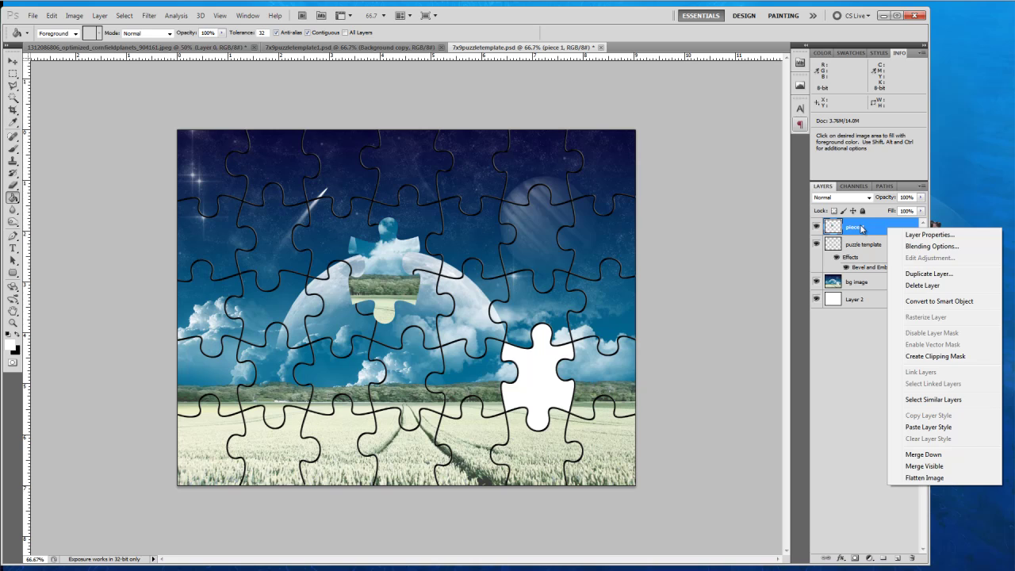
left_click(927, 427)
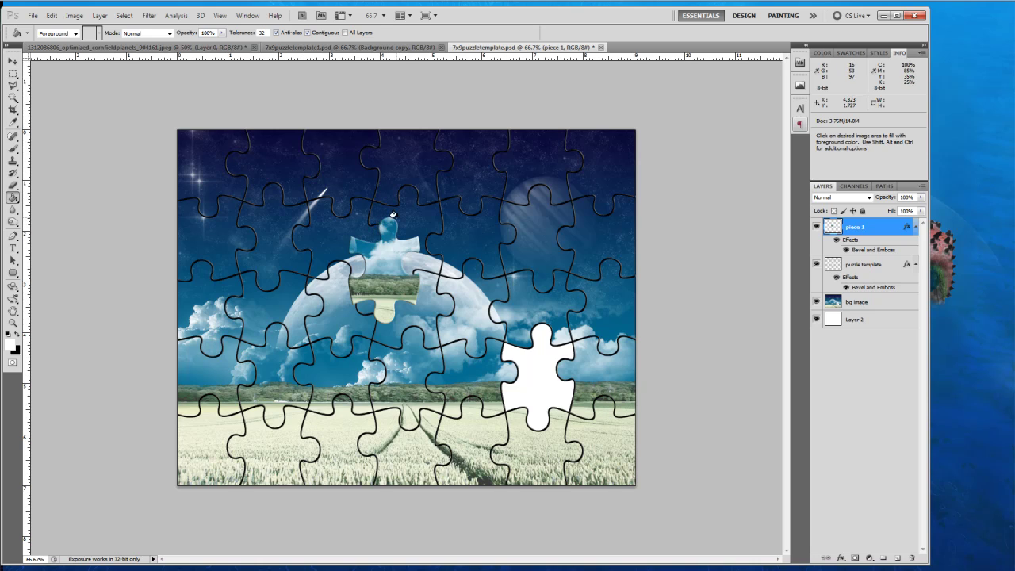
- Nudge the piece slightly left and enable Drop Shadow on piece 1 with opacity at 100%
left_click(13, 61)
left_click_drag(411, 249, 385, 240)
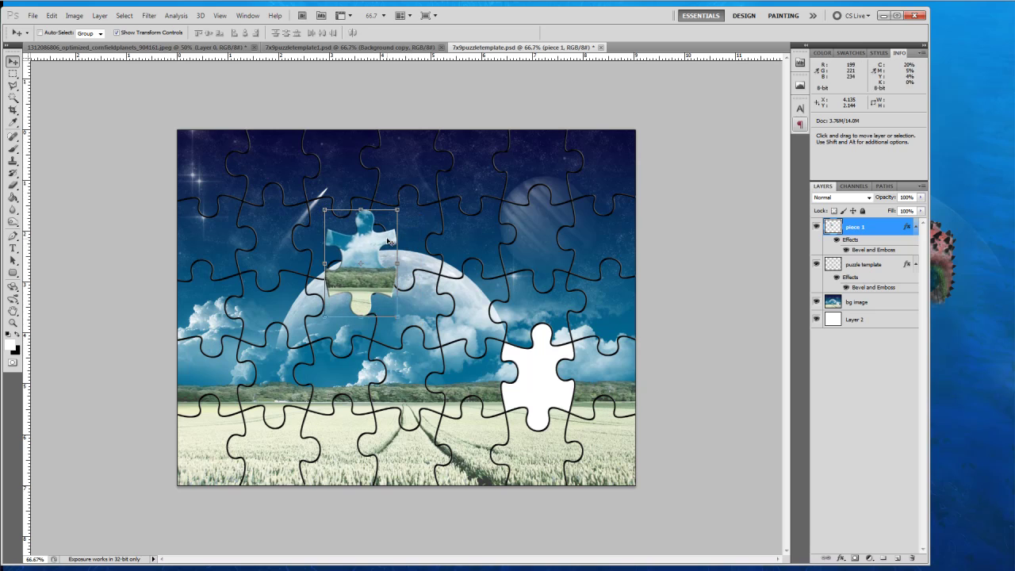
double_click(867, 241)
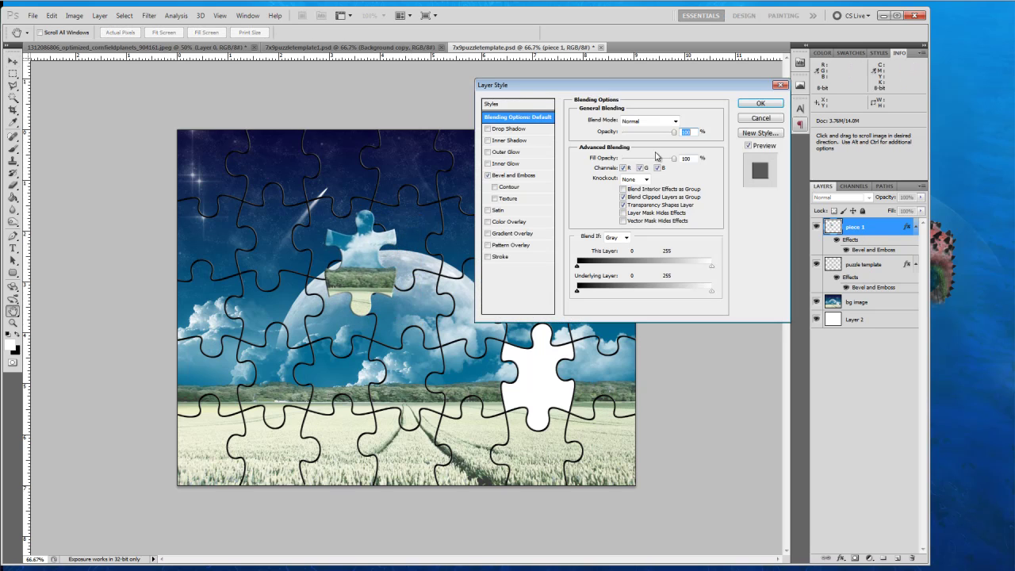
left_click(520, 130)
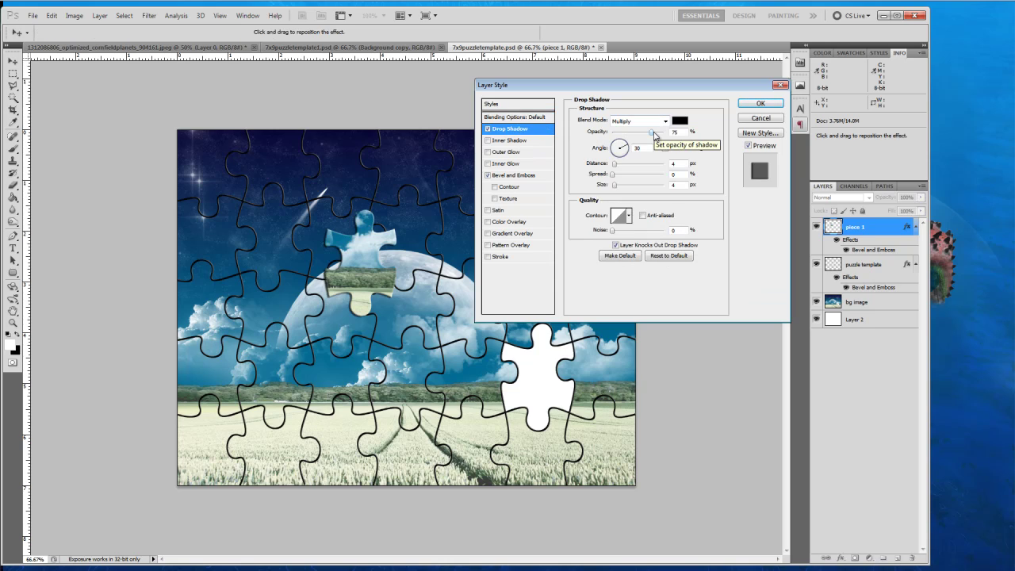
left_click_drag(652, 133, 659, 134)
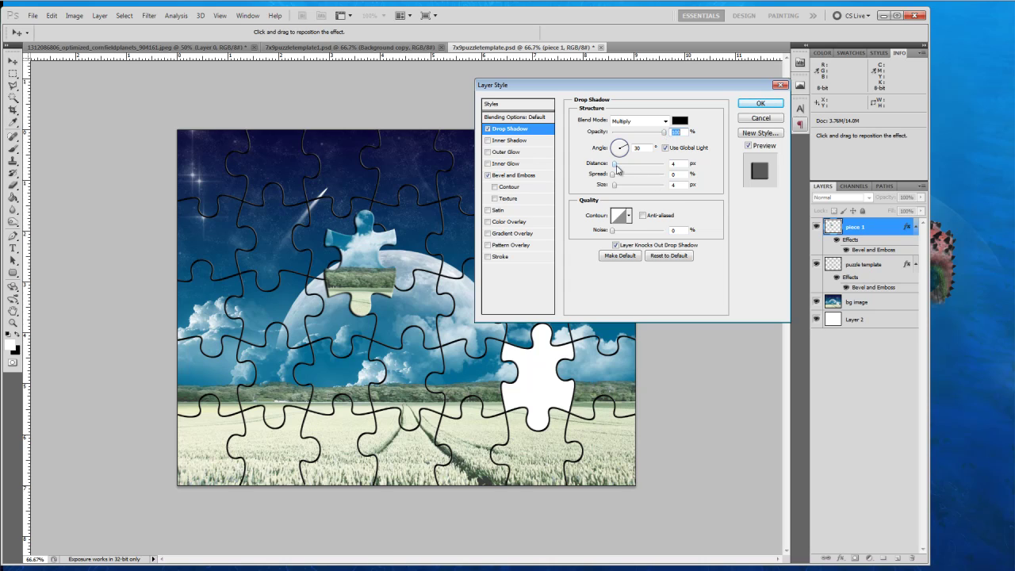
left_click_drag(615, 166, 616, 167)
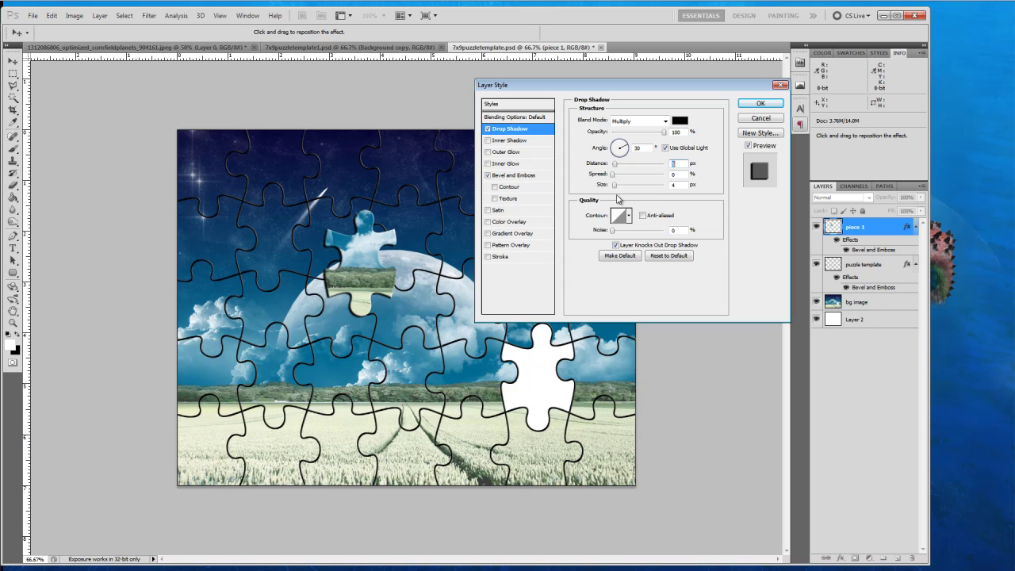
- Rotate piece 1 about 55° counter-clockwise and place it in the top-left sky
left_click(761, 104)
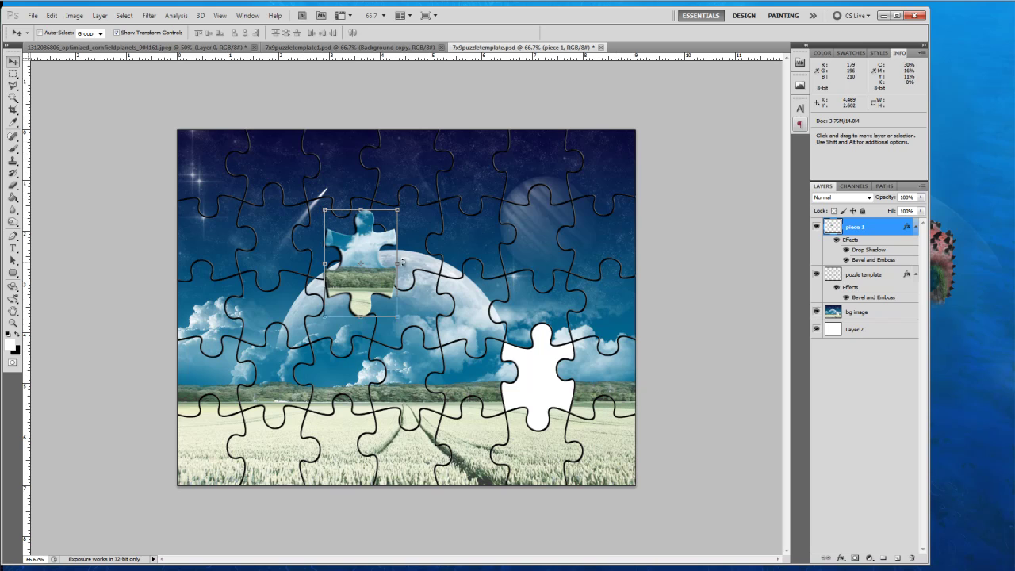
left_click_drag(370, 260, 451, 329)
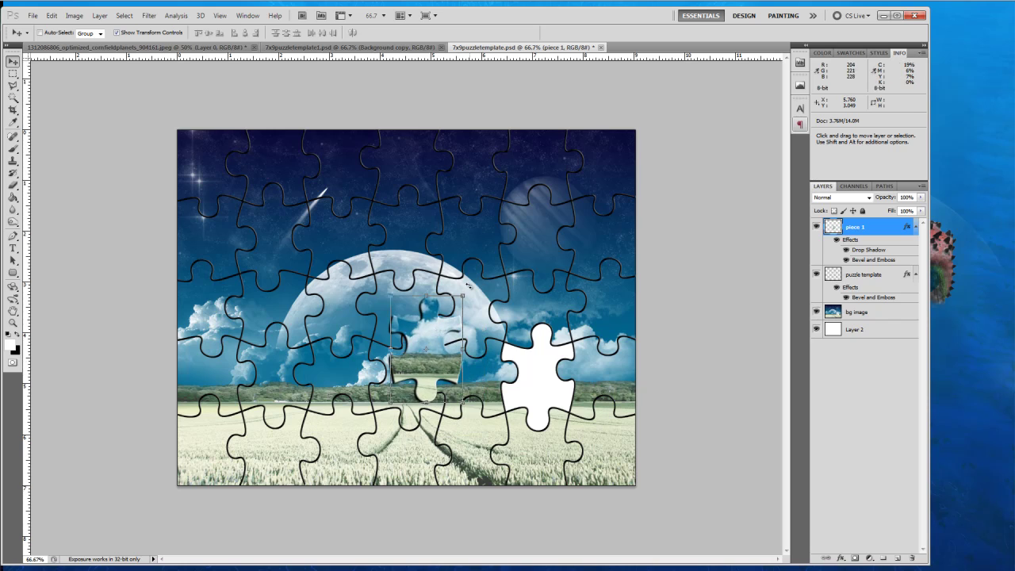
key("ctrl+t")
left_click_drag(468, 285, 393, 264)
left_click(530, 32)
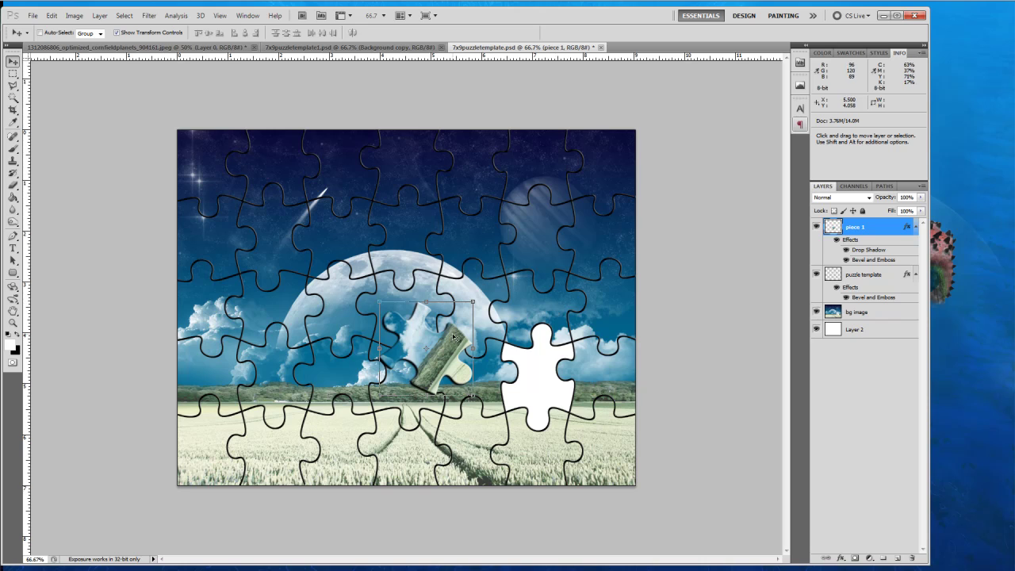
left_click_drag(447, 340, 304, 205)
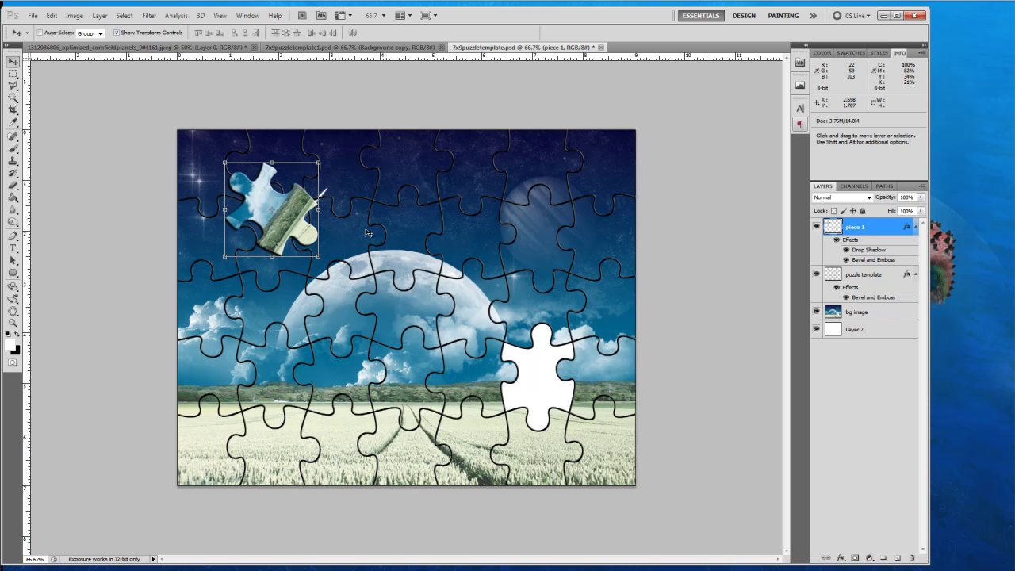
- Magic Wand-select the piece left of the moon, cut it from bg image, and paste it as Layer 3
left_click(860, 277)
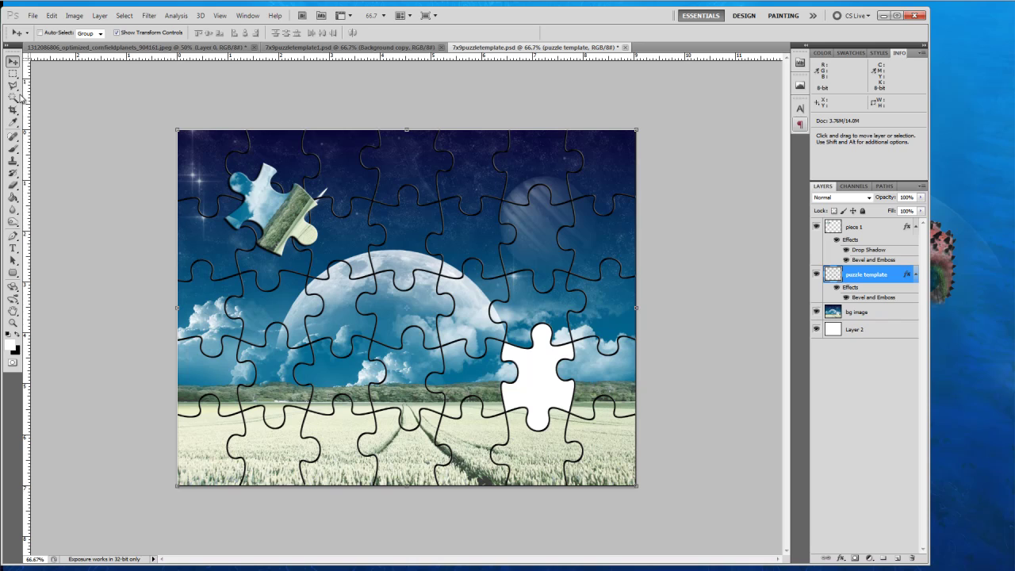
left_click_drag(17, 100, 48, 109)
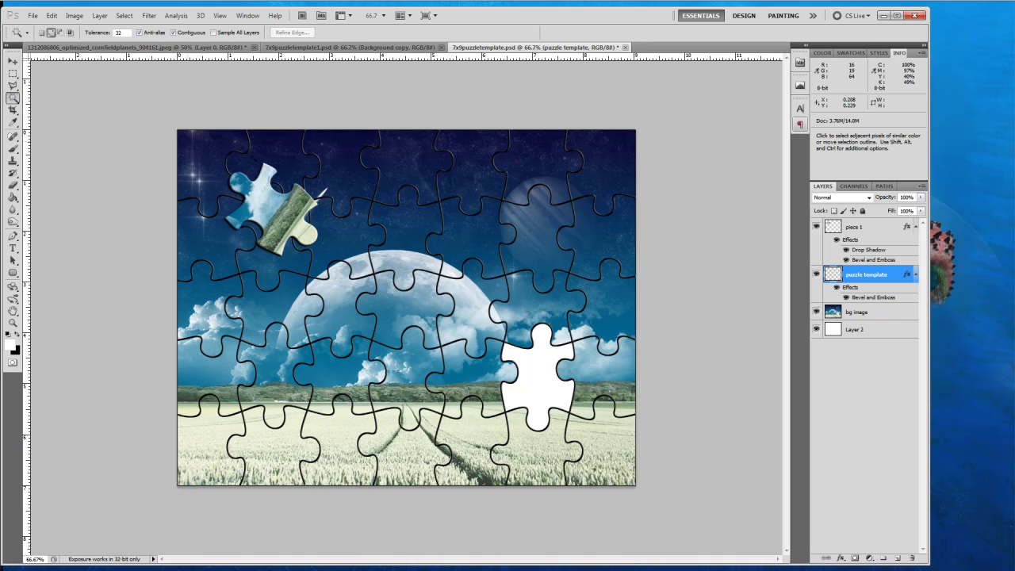
left_click(291, 306)
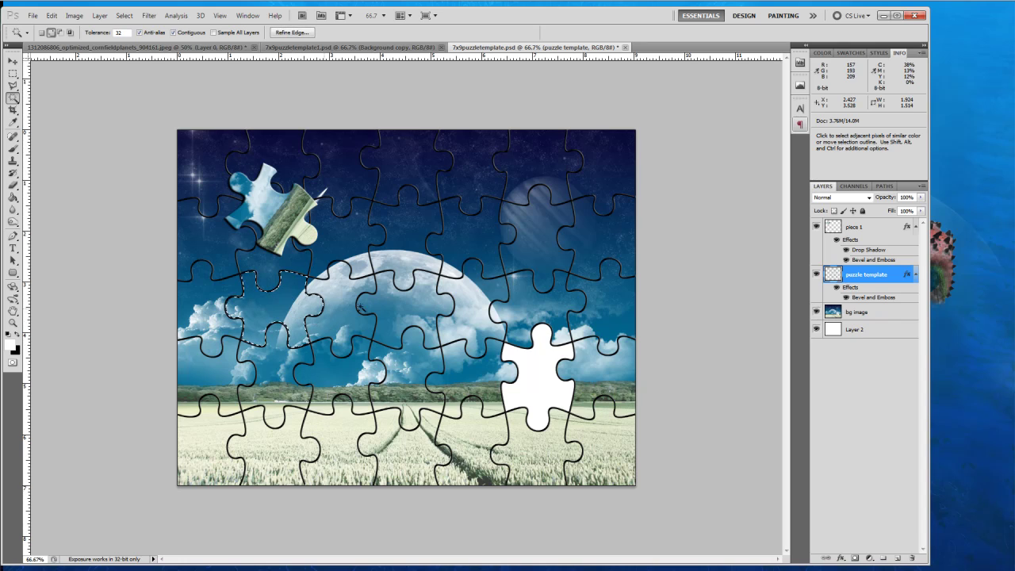
left_click(872, 313)
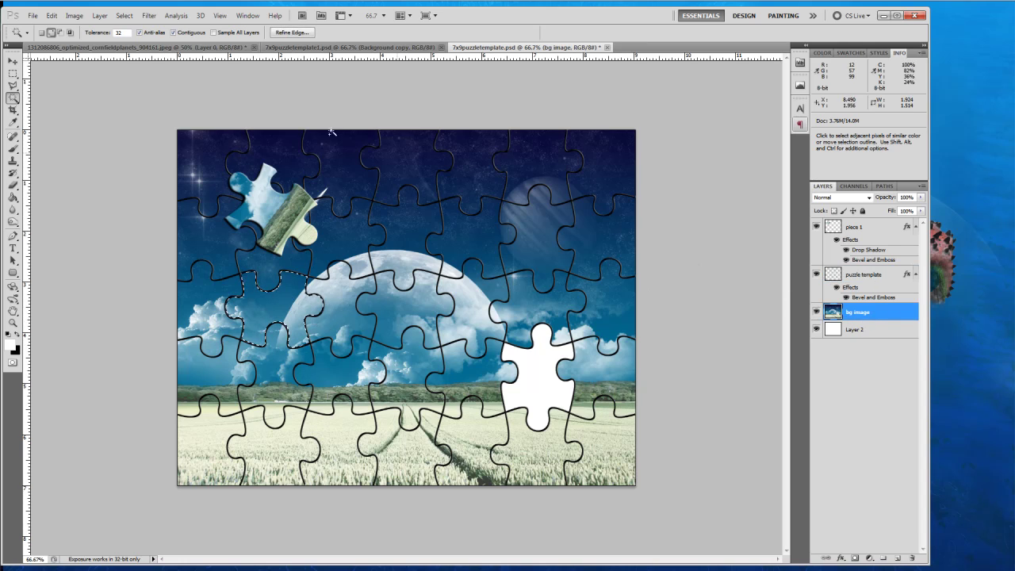
left_click(52, 15)
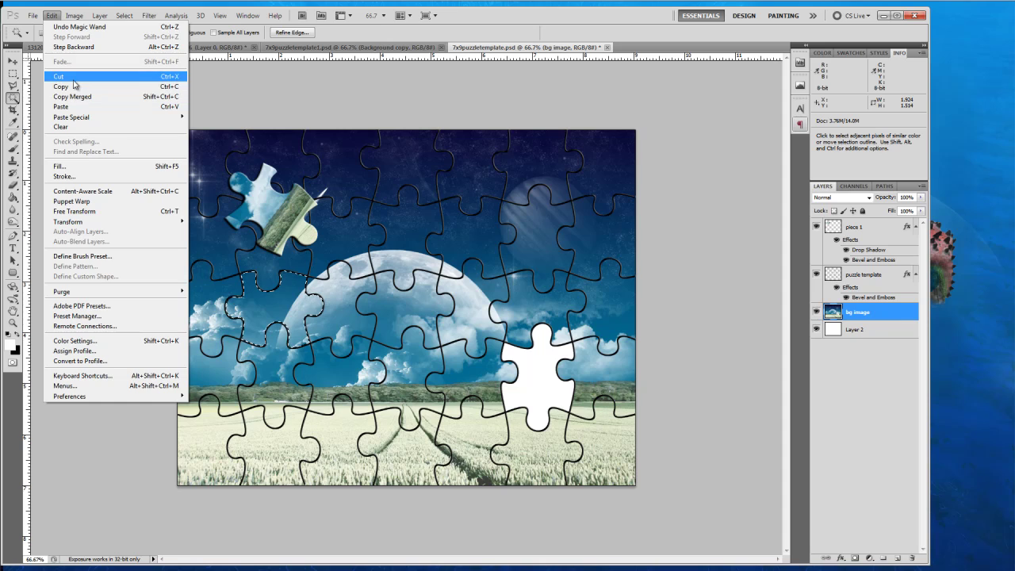
left_click(72, 80)
left_click(51, 15)
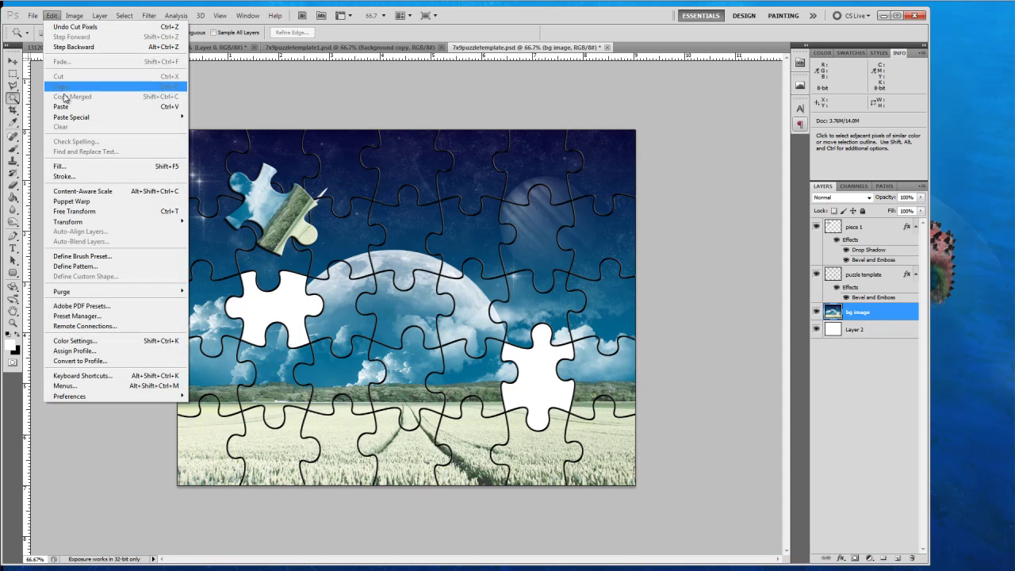
left_click(66, 108)
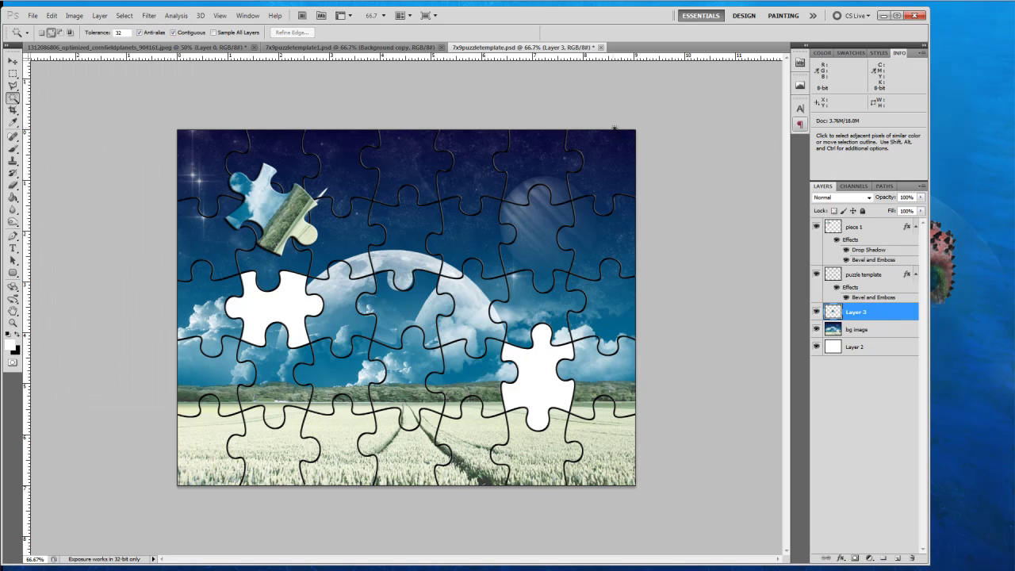
- Move Layer 3 above the puzzle template and rename it 'piece2'
left_click_drag(879, 311, 876, 269)
double_click(860, 274)
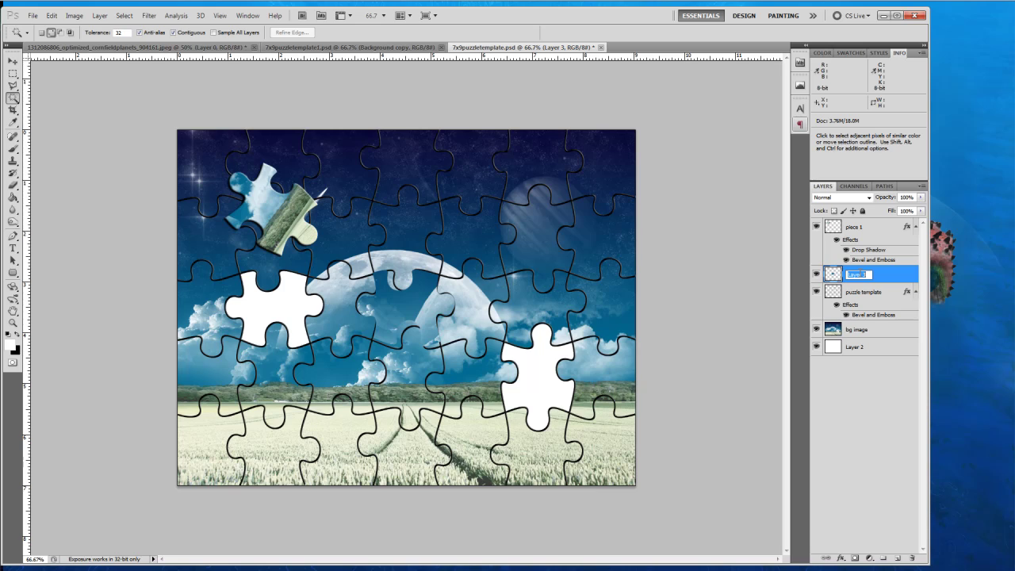
type("piece2")
key("Return")
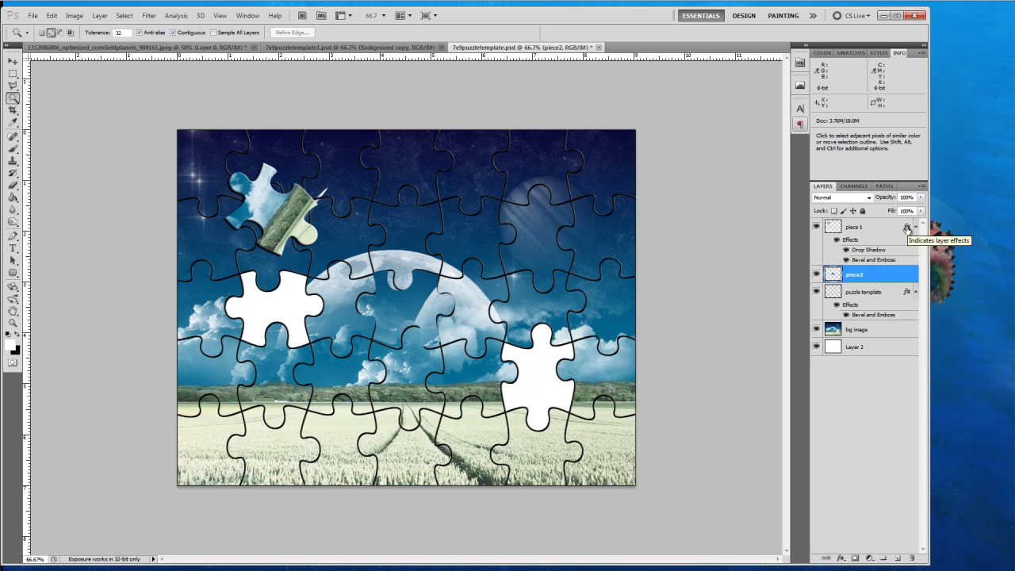
- Copy piece 1's drop shadow and bevel layer style and paste it onto piece2
left_click(904, 228)
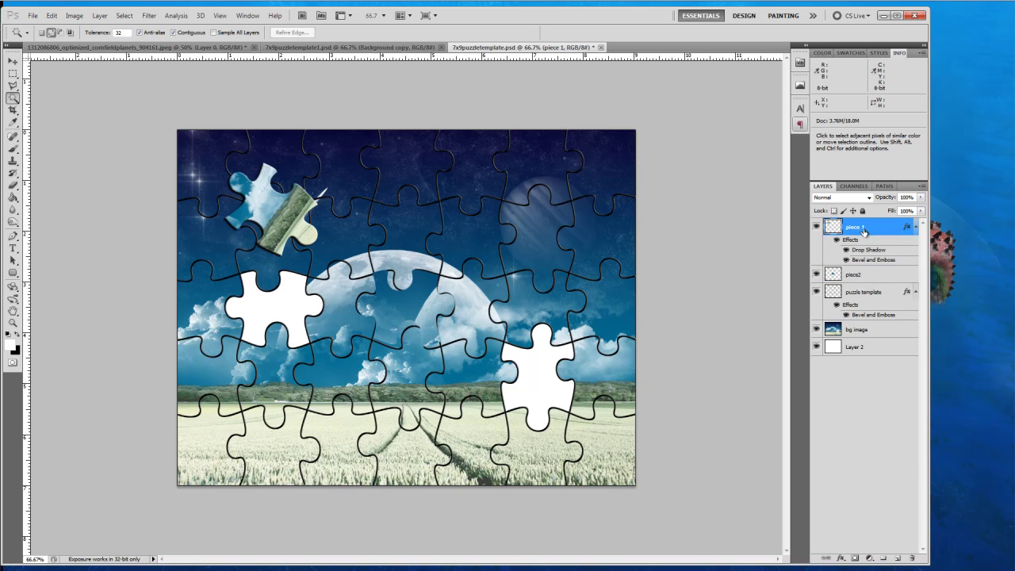
right_click(908, 227)
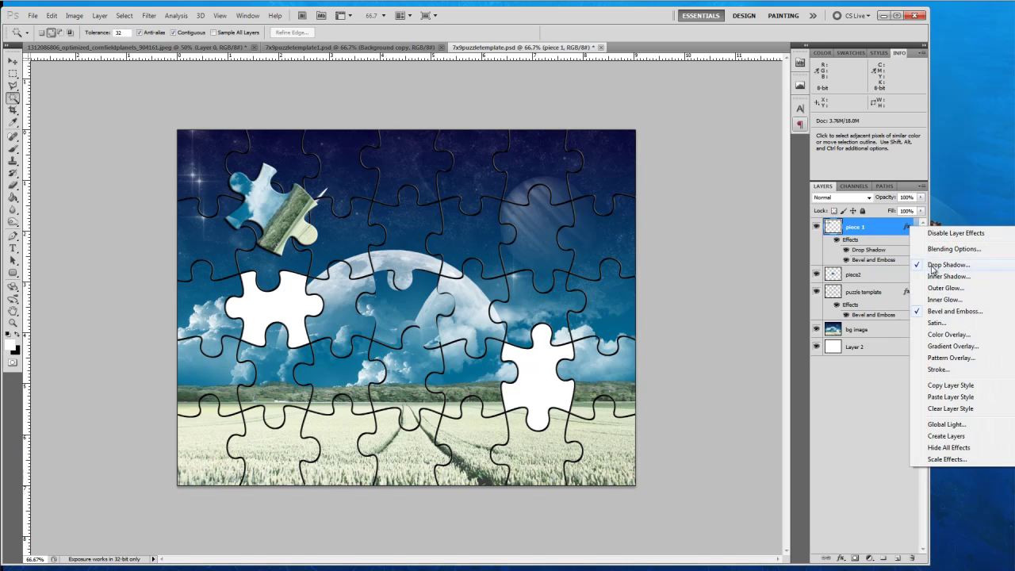
left_click(945, 396)
right_click(873, 277)
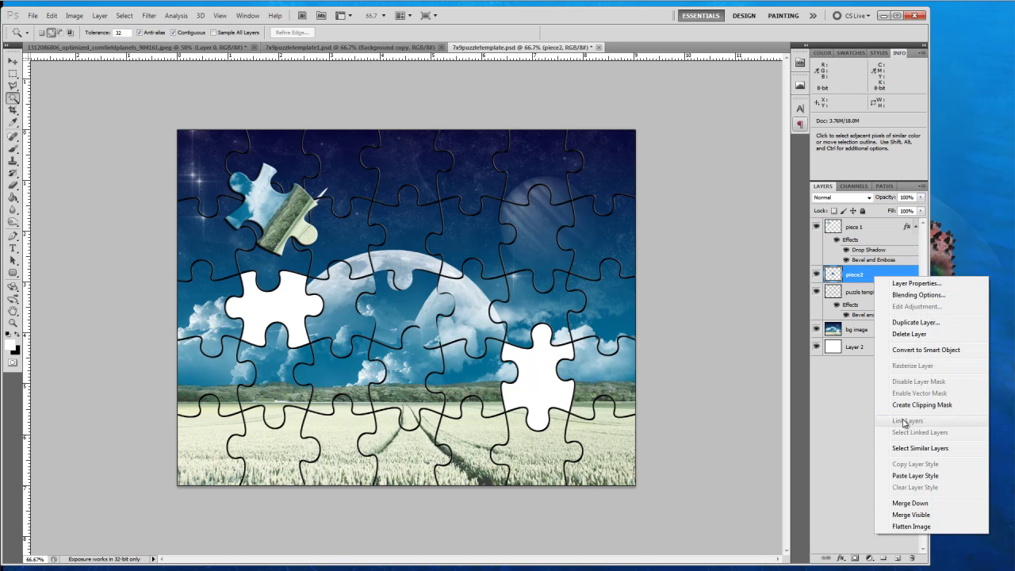
left_click(905, 476)
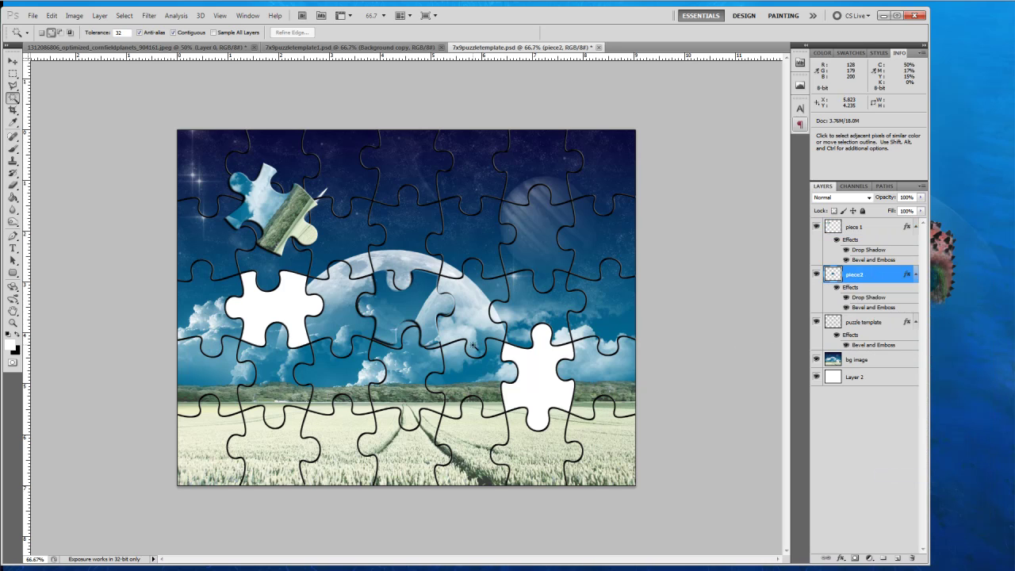
- Move piece2 into the sky, rotate it about -37°, and place it just right of the moon
left_click(12, 62)
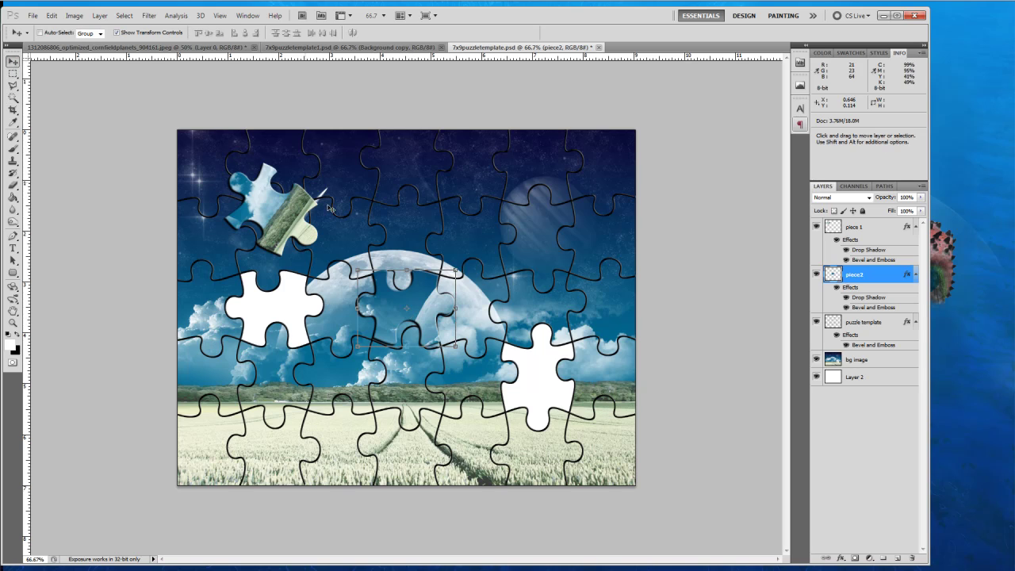
left_click_drag(434, 307, 509, 208)
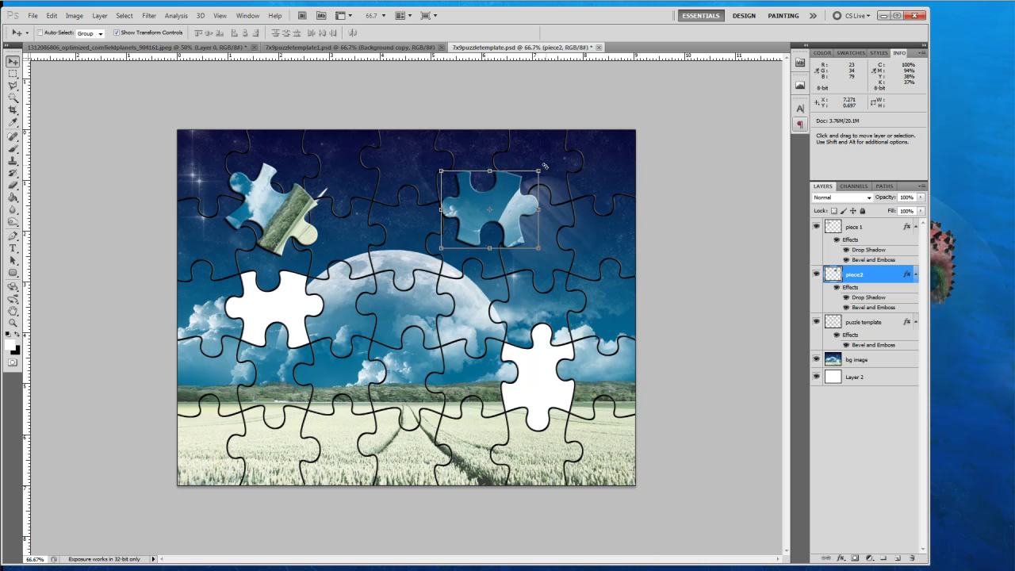
left_click_drag(544, 165, 516, 99)
left_click(531, 32)
left_click_drag(508, 190, 552, 240)
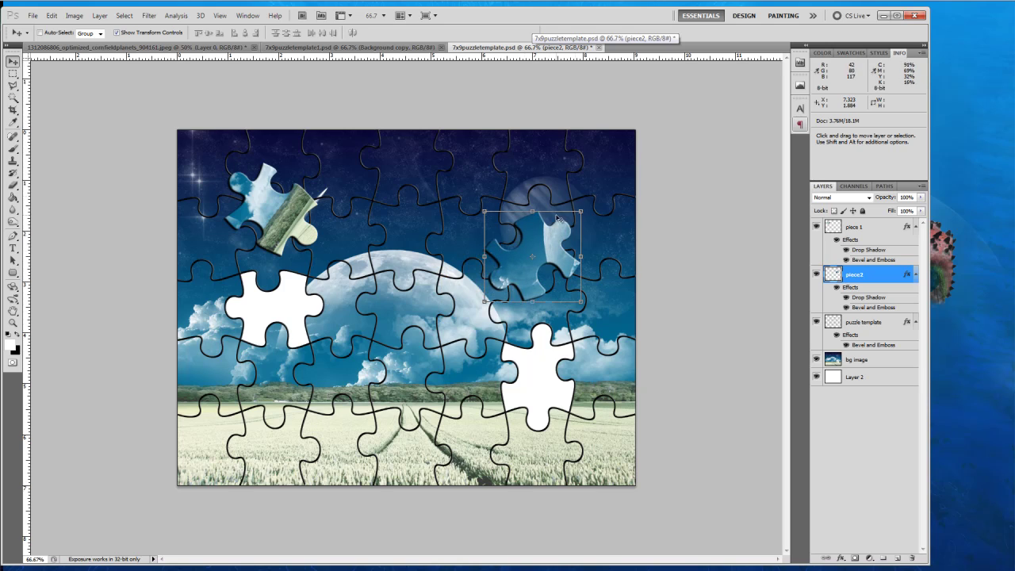